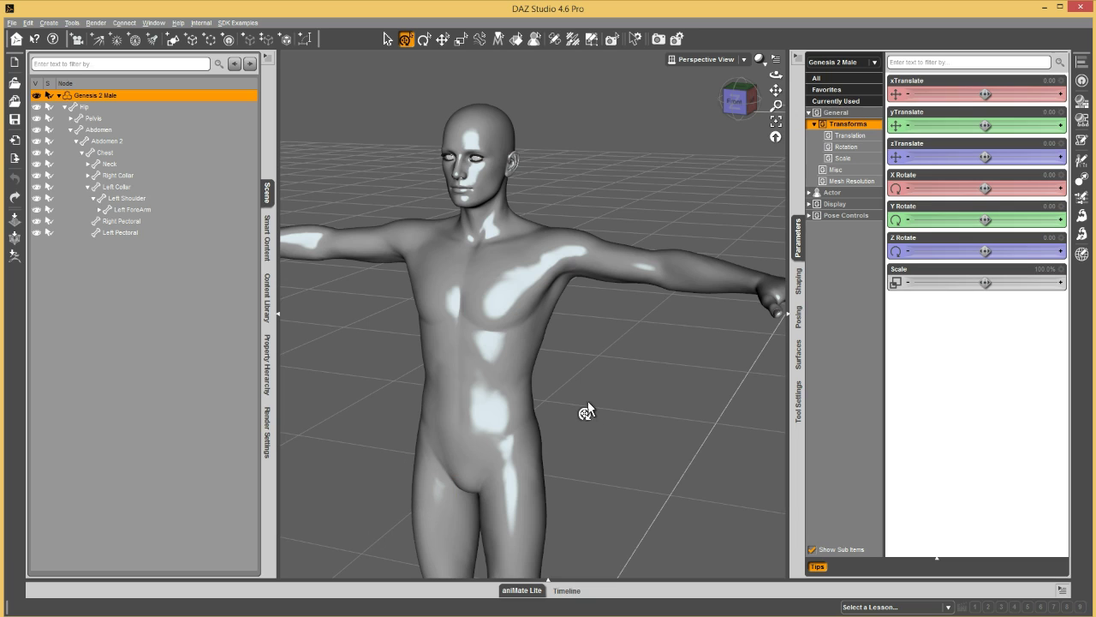
Select the Left ForeArm bone and begin bending it at the elbow.
{"action": "left_click", "coordinate": [732, 102]}
{"action": "left_click_drag", "start_coordinate": [733, 103], "coordinate": [734, 122]}
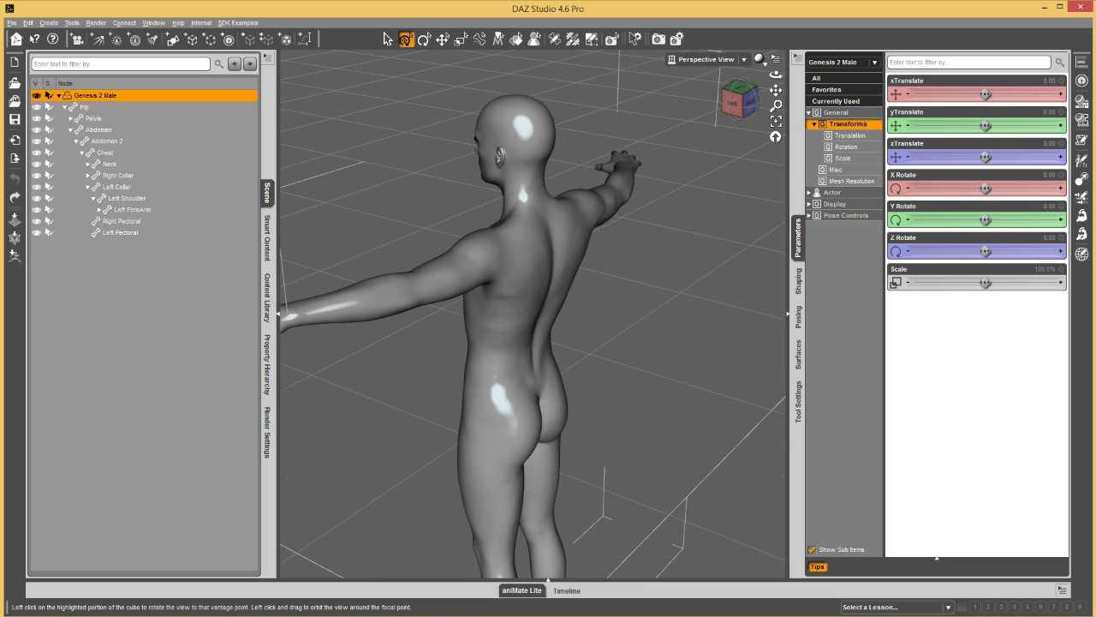
{"action": "left_click", "coordinate": [735, 111]}
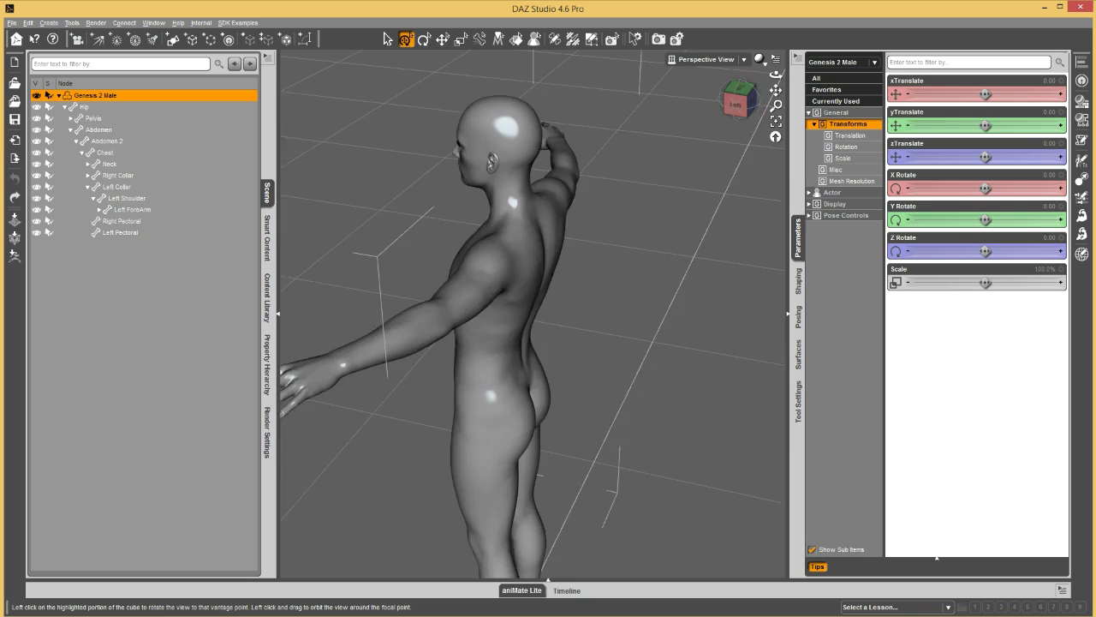
{"action": "left_click", "coordinate": [742, 94]}
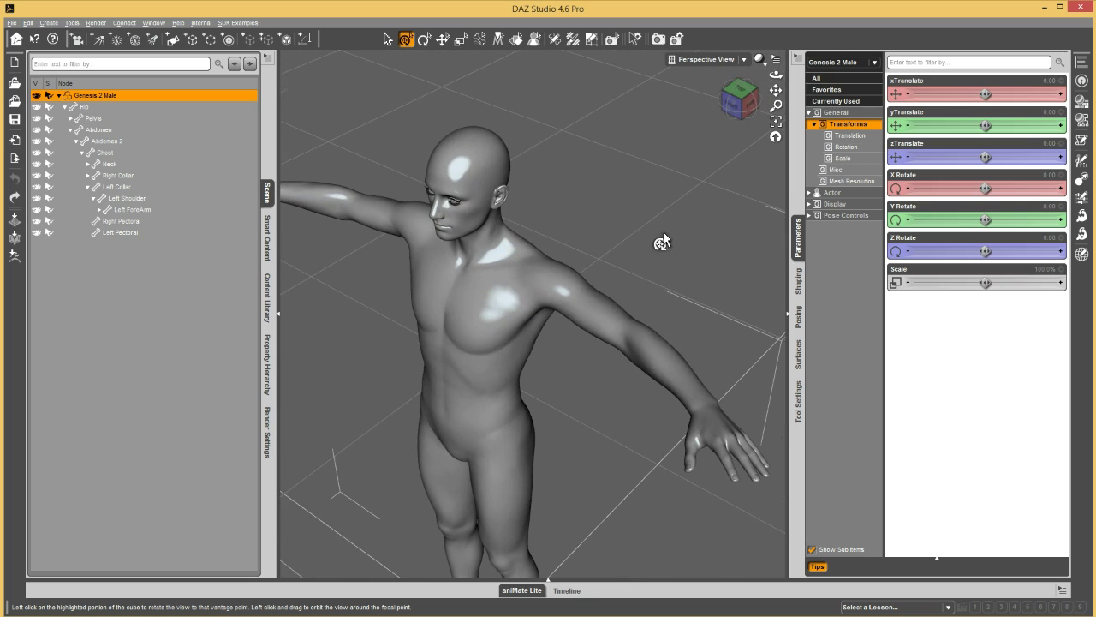
{"action": "left_click", "coordinate": [719, 418]}
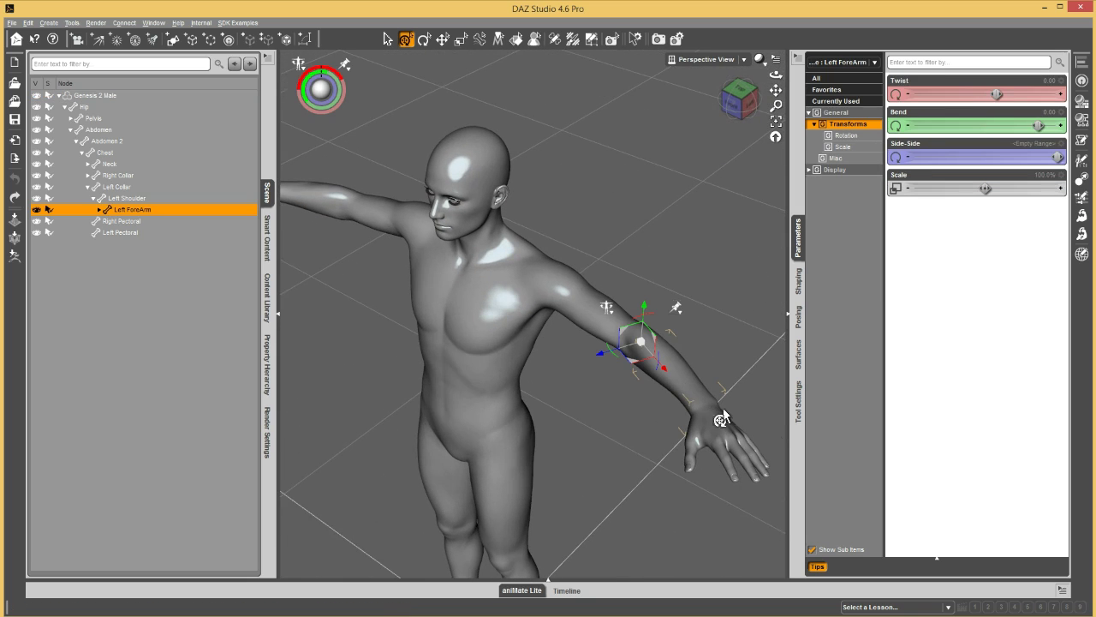
{"action": "left_click_drag", "start_coordinate": [1047, 125], "coordinate": [1030, 119]}
Set the left forearm's Bend to -100, then reselect the whole Genesis 2 Male figure.
{"action": "left_click", "coordinate": [1044, 112]}
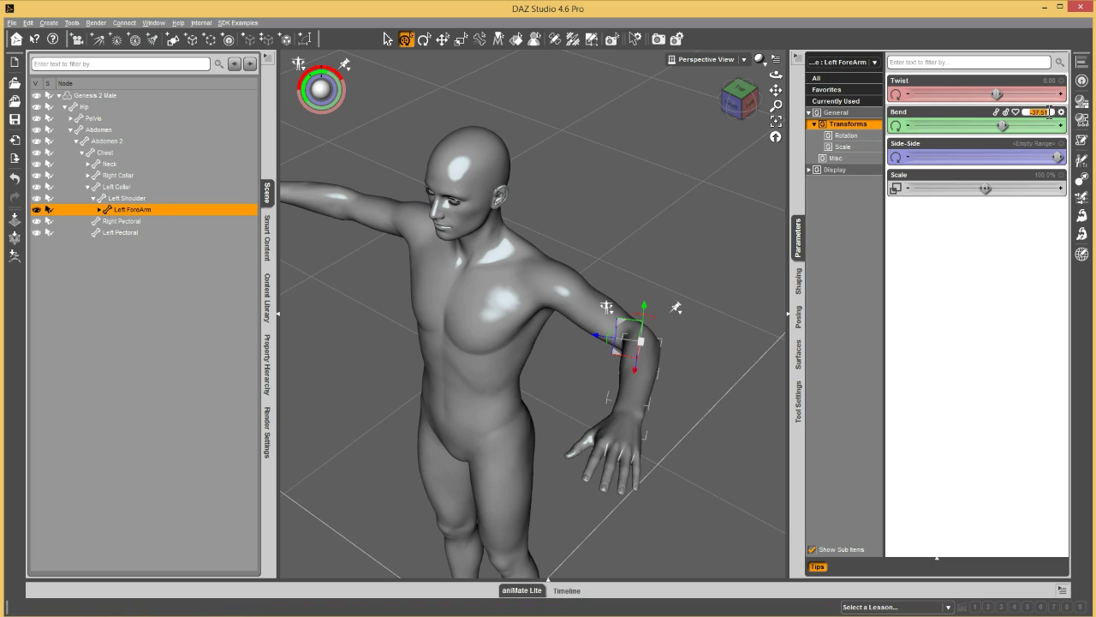
{"action": "key", "text": "BackSpace"}
{"action": "type", "text": "-100"}
{"action": "key", "text": "Return"}
{"action": "left_click_drag", "start_coordinate": [851, 337], "coordinate": [748, 164], "text": "alt"}
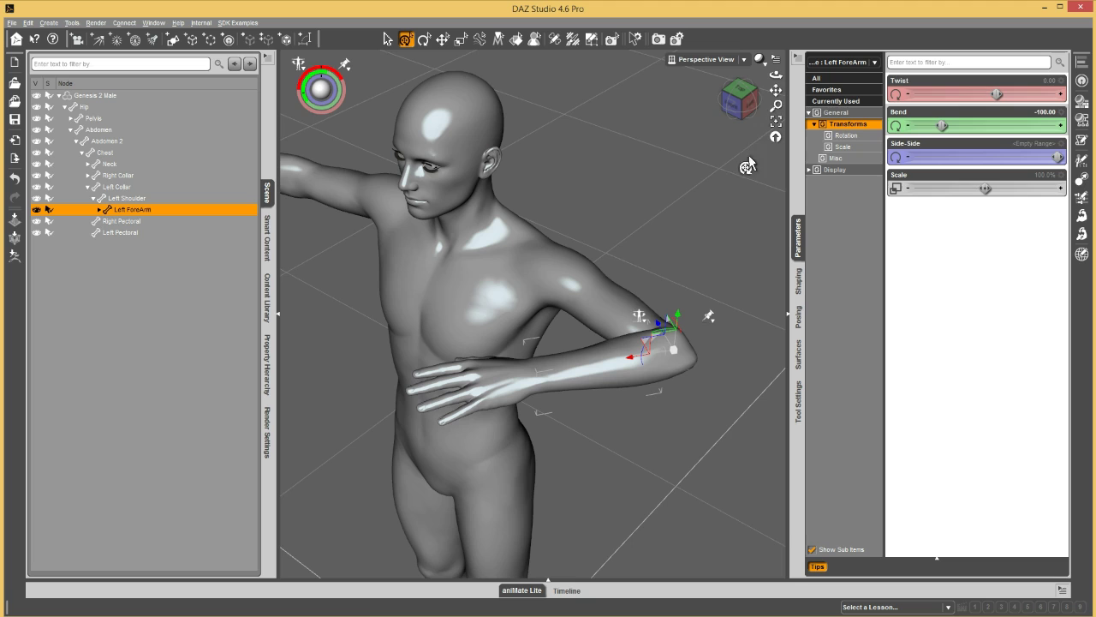
{"action": "left_click_drag", "start_coordinate": [730, 103], "coordinate": [741, 152]}
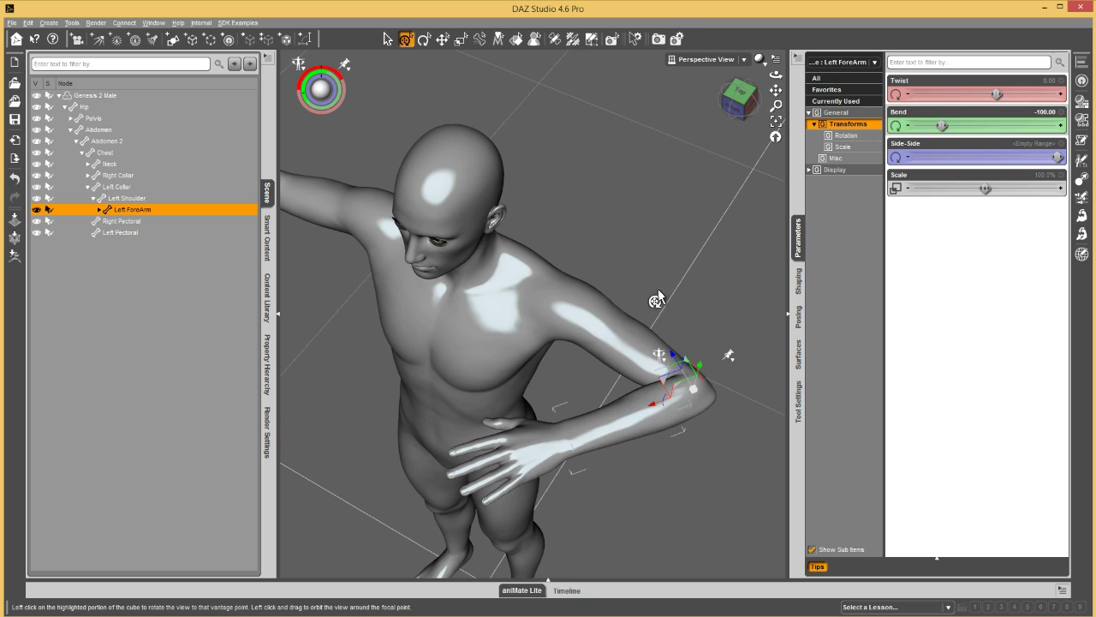
{"action": "left_click", "coordinate": [104, 95]}
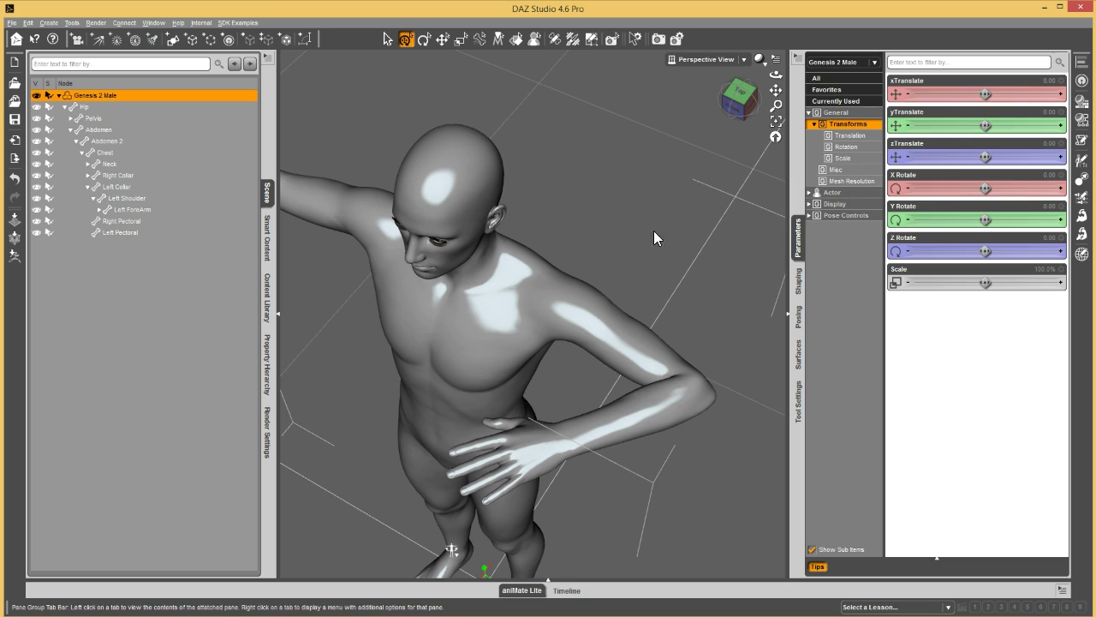
Switch Genesis 2 Male's Mesh Resolution level from High Resolution to Base.
{"action": "left_click", "coordinate": [856, 183]}
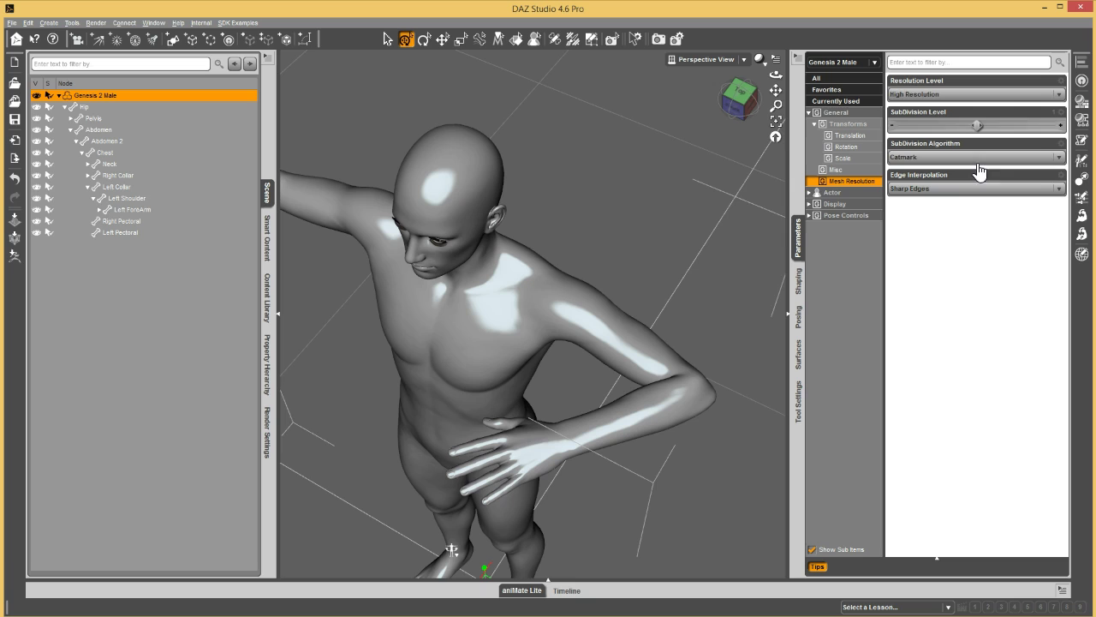
{"action": "left_click", "coordinate": [925, 102]}
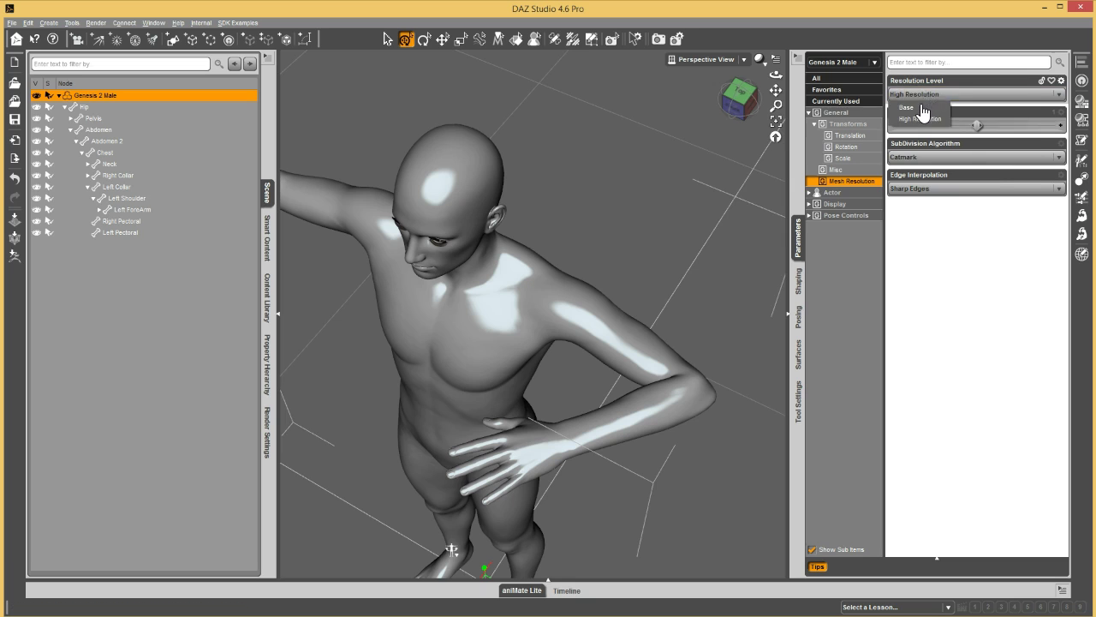
{"action": "left_click", "coordinate": [920, 107]}
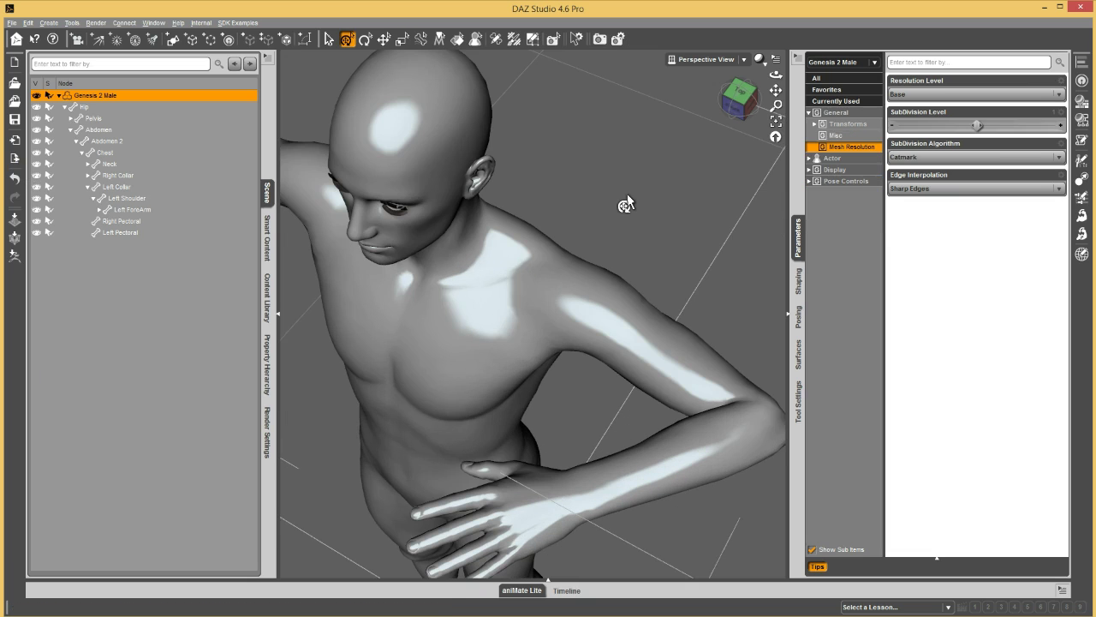
Create the LeftArmFlex morph from LeftArmFlex.obj in Morph Loader Pro.
{"action": "left_click", "coordinate": [1083, 239]}
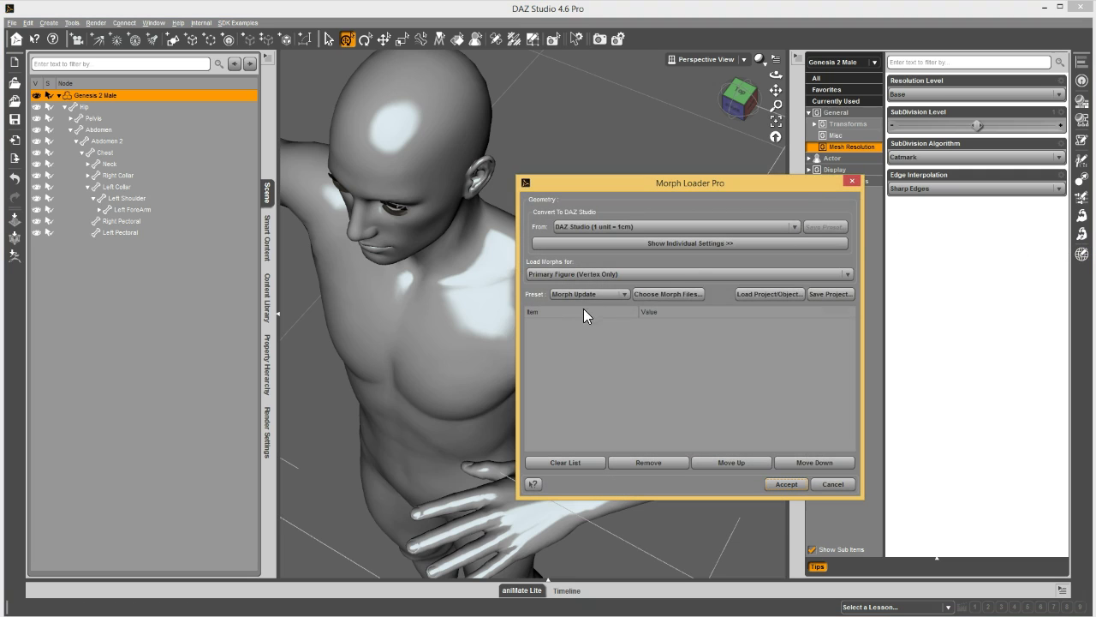
{"action": "left_click", "coordinate": [663, 294]}
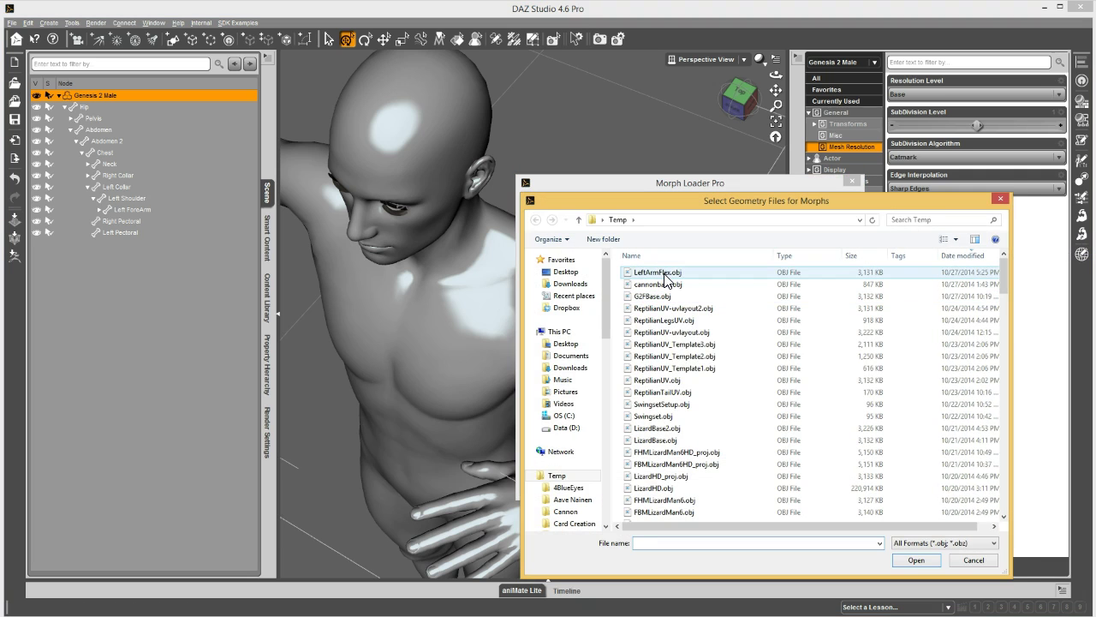
{"action": "double_click", "coordinate": [660, 272]}
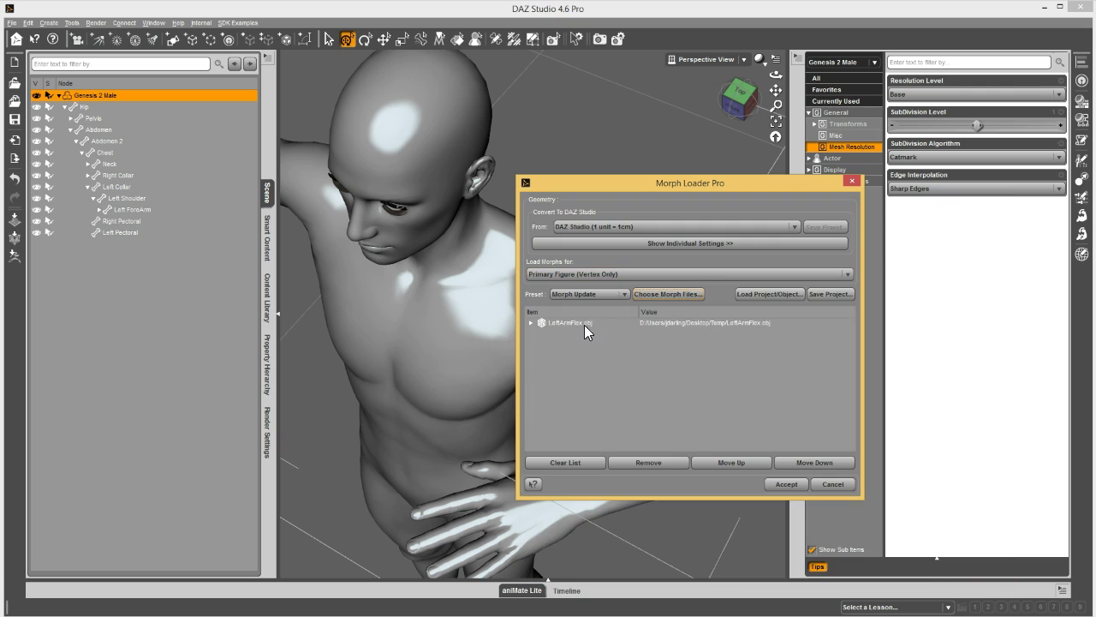
{"action": "left_click", "coordinate": [786, 485]}
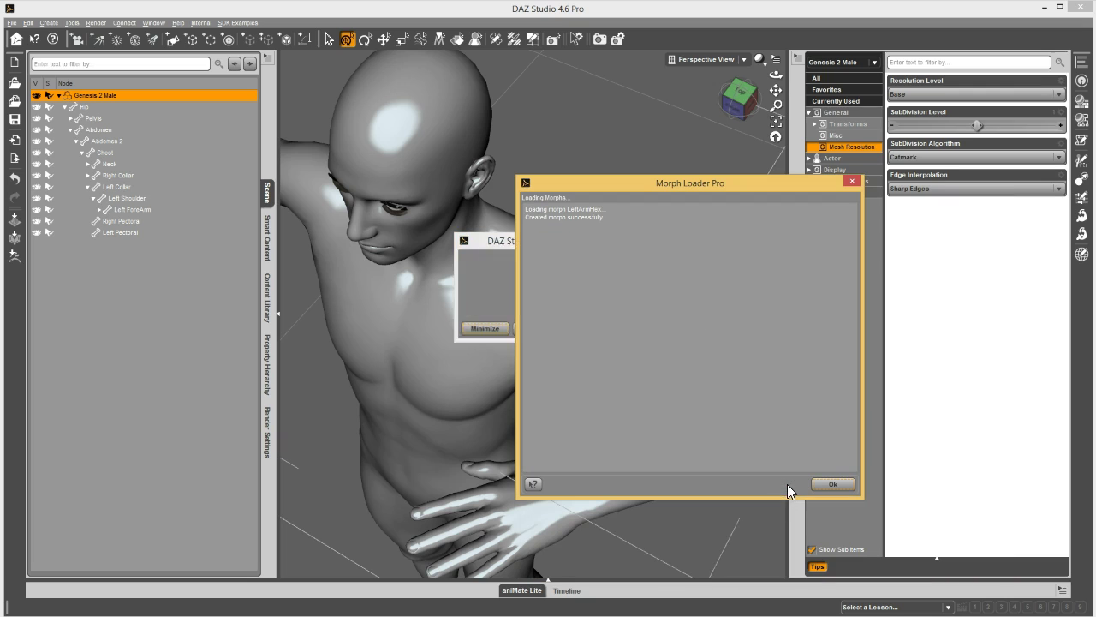
{"action": "left_click", "coordinate": [832, 483]}
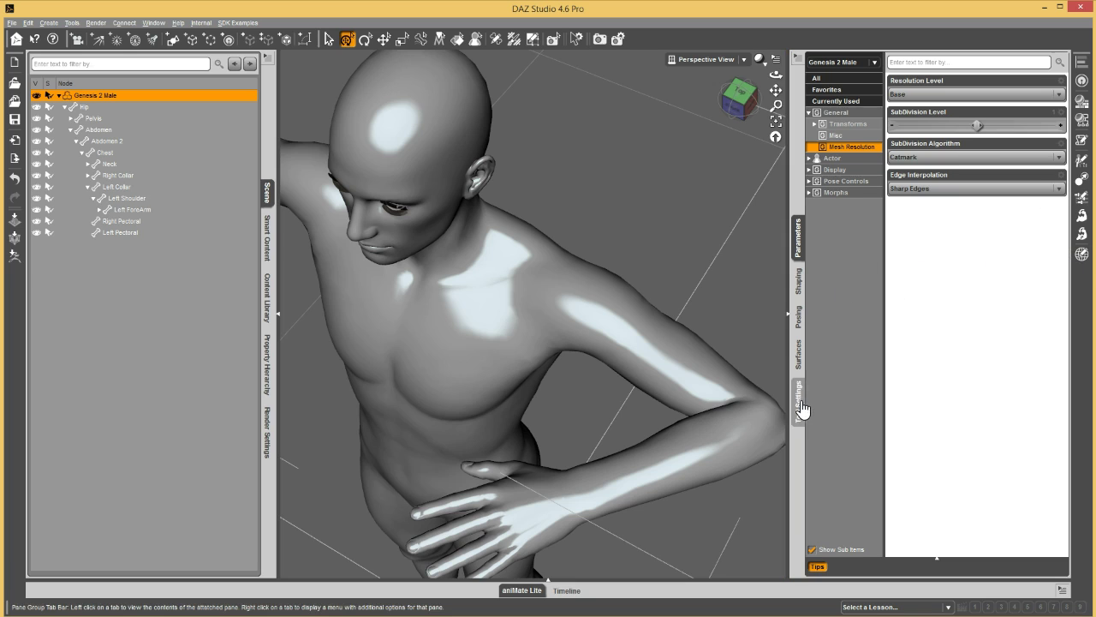
Test the LeftArmFlex slider under Morphs, then undo it back to 0%.
{"action": "left_click", "coordinate": [835, 192]}
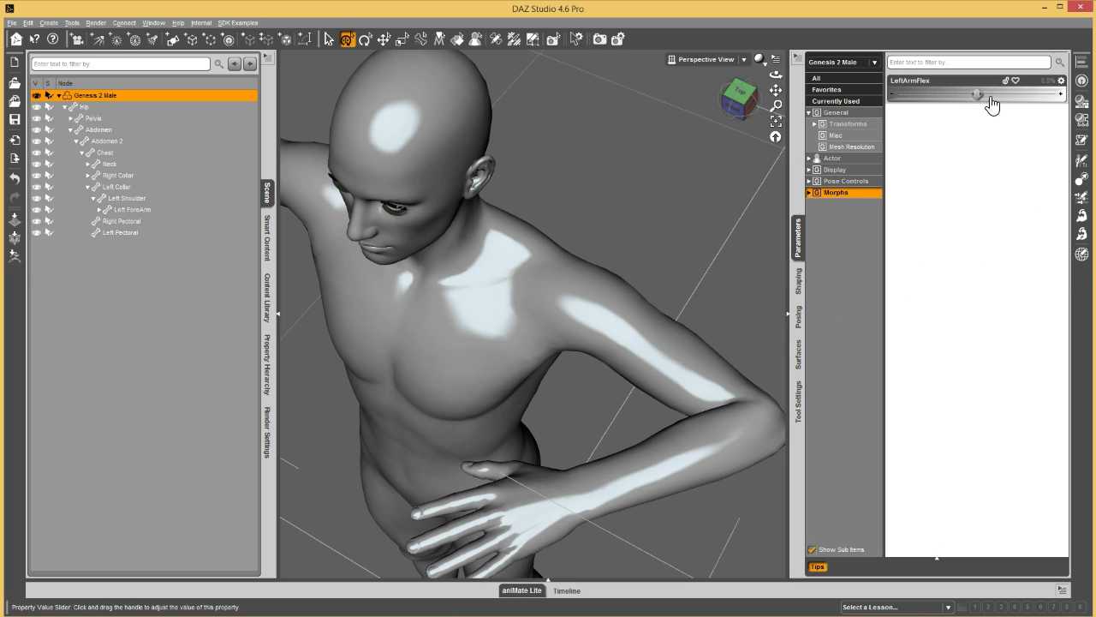
{"action": "left_click_drag", "start_coordinate": [991, 105], "coordinate": [1075, 110]}
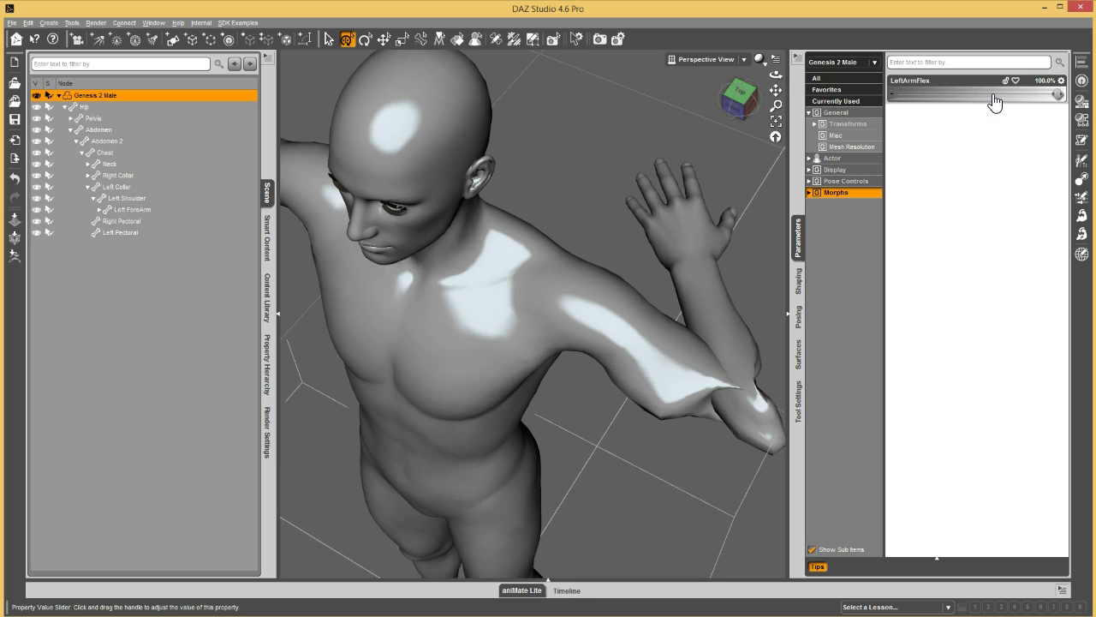
{"action": "key", "text": "ctrl+z"}
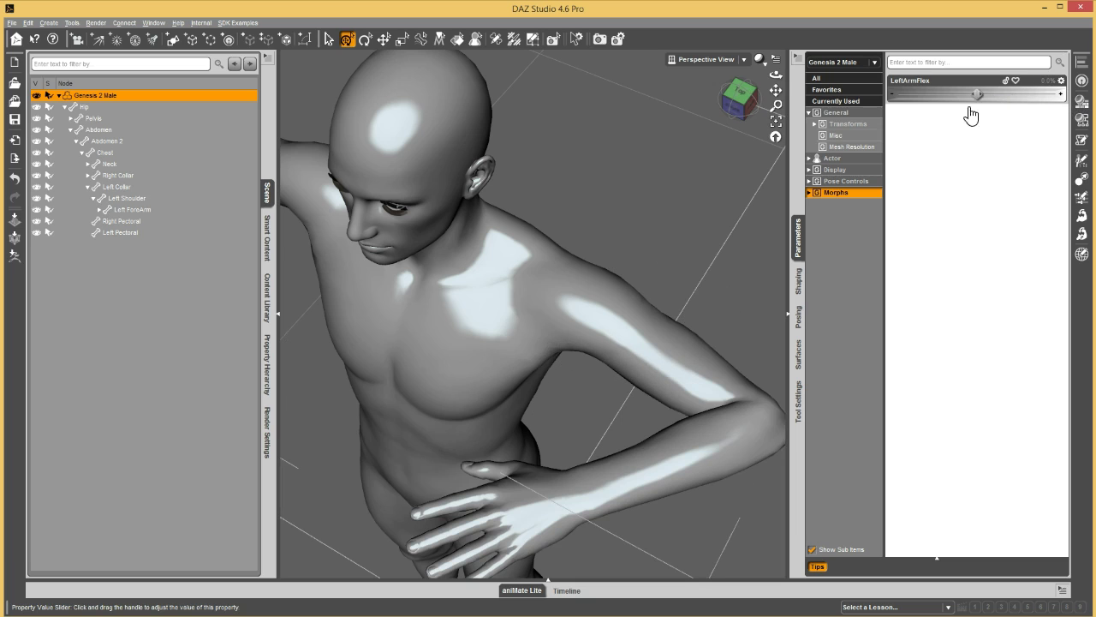
In Morph Loader Pro, set the preset to None and add LeftArmFlex.obj again.
{"action": "left_click", "coordinate": [1083, 237]}
{"action": "left_click", "coordinate": [595, 294]}
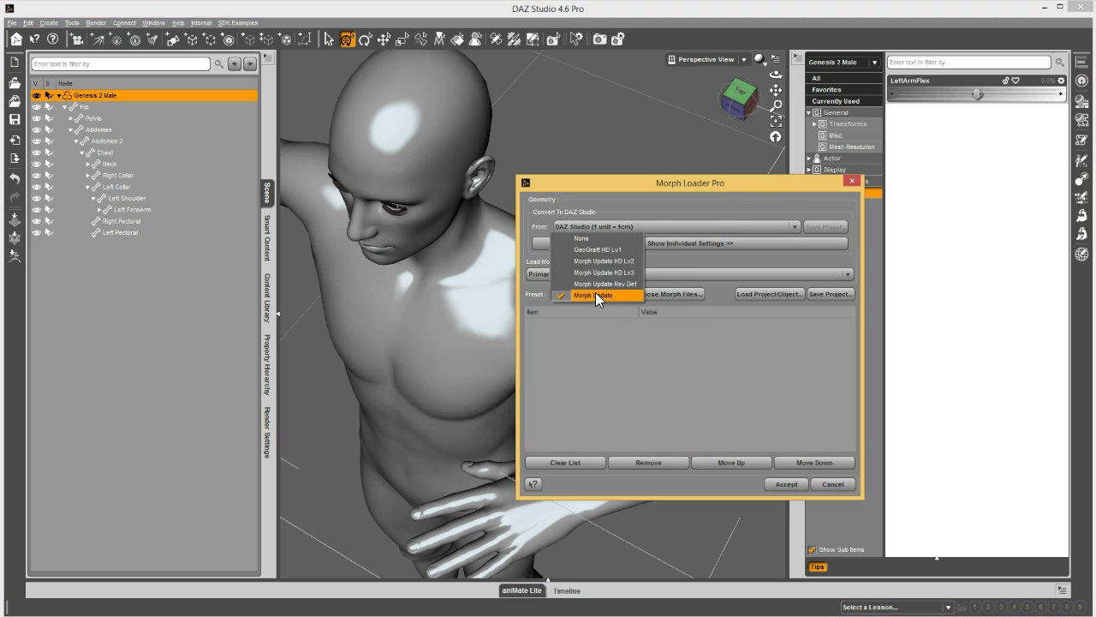
{"action": "left_click", "coordinate": [595, 247]}
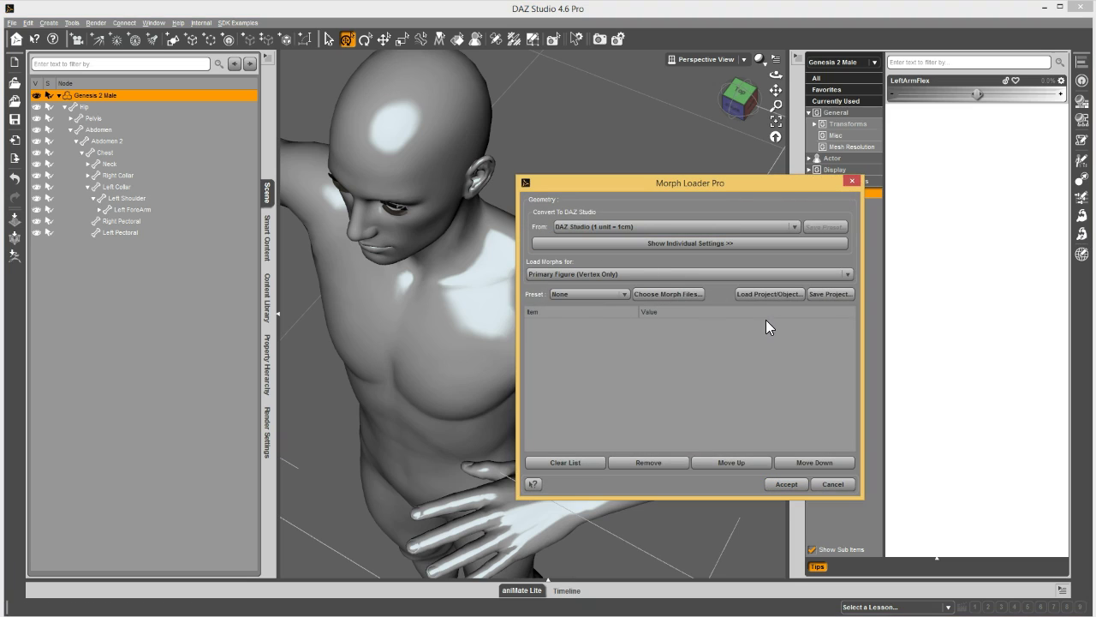
{"action": "left_click", "coordinate": [678, 295]}
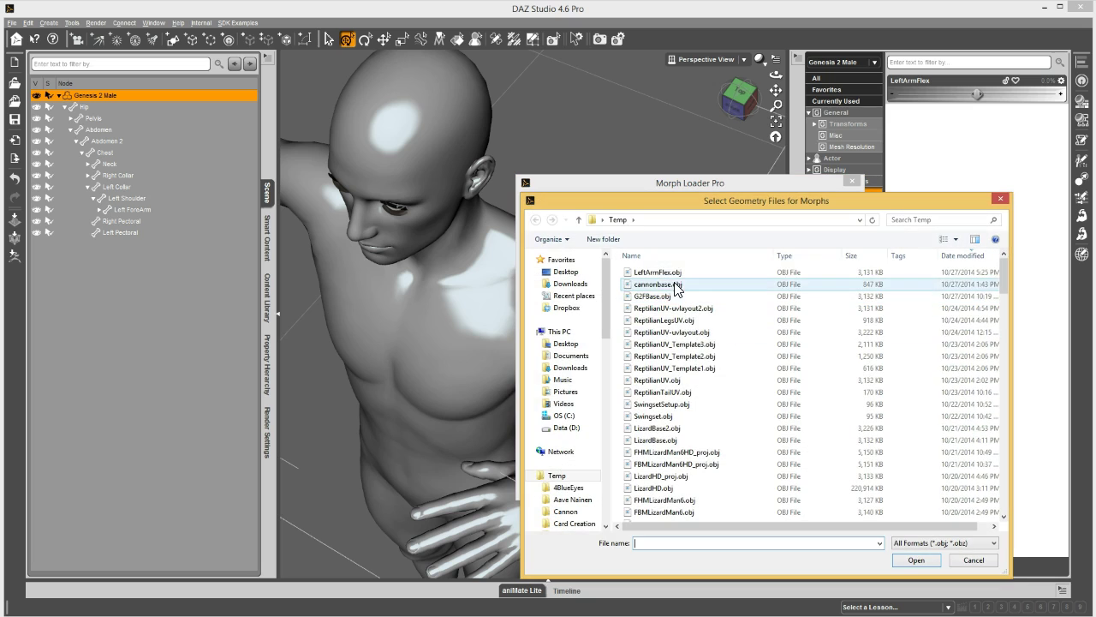
{"action": "double_click", "coordinate": [659, 274]}
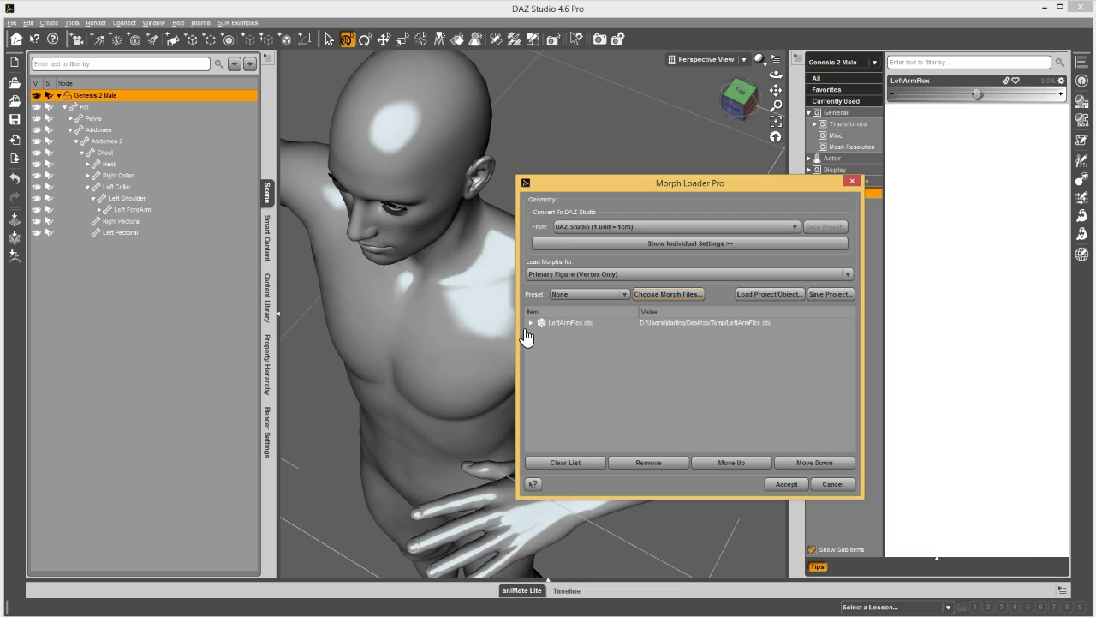
Set Reverse Deformations to yes, load the morph, and dial LeftArmFlex to 100%.
{"action": "left_click", "coordinate": [530, 322]}
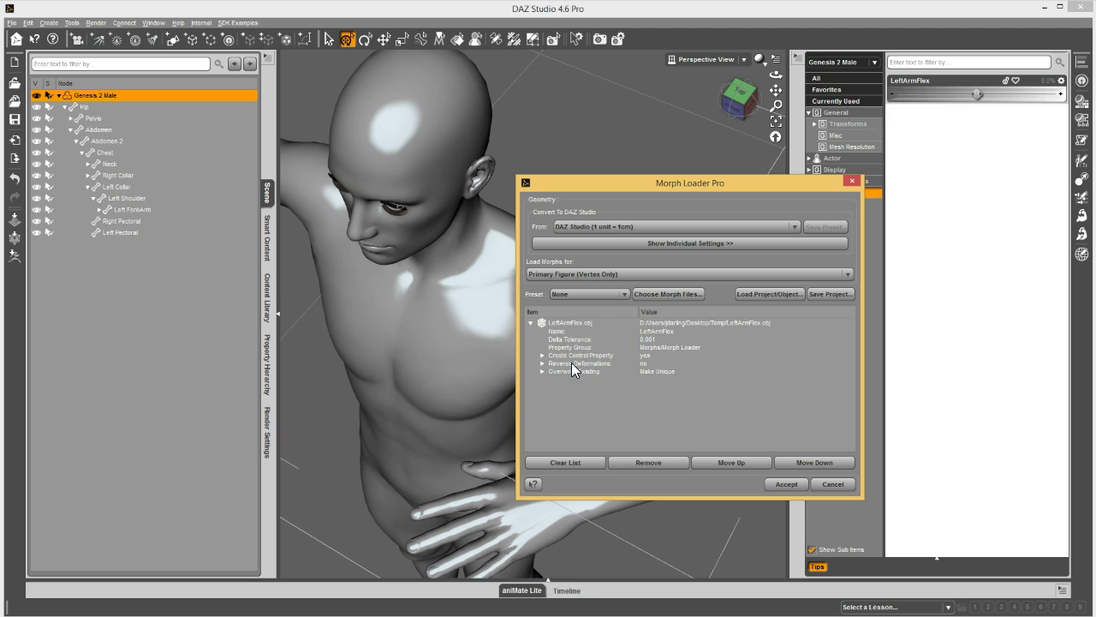
{"action": "left_click", "coordinate": [657, 364]}
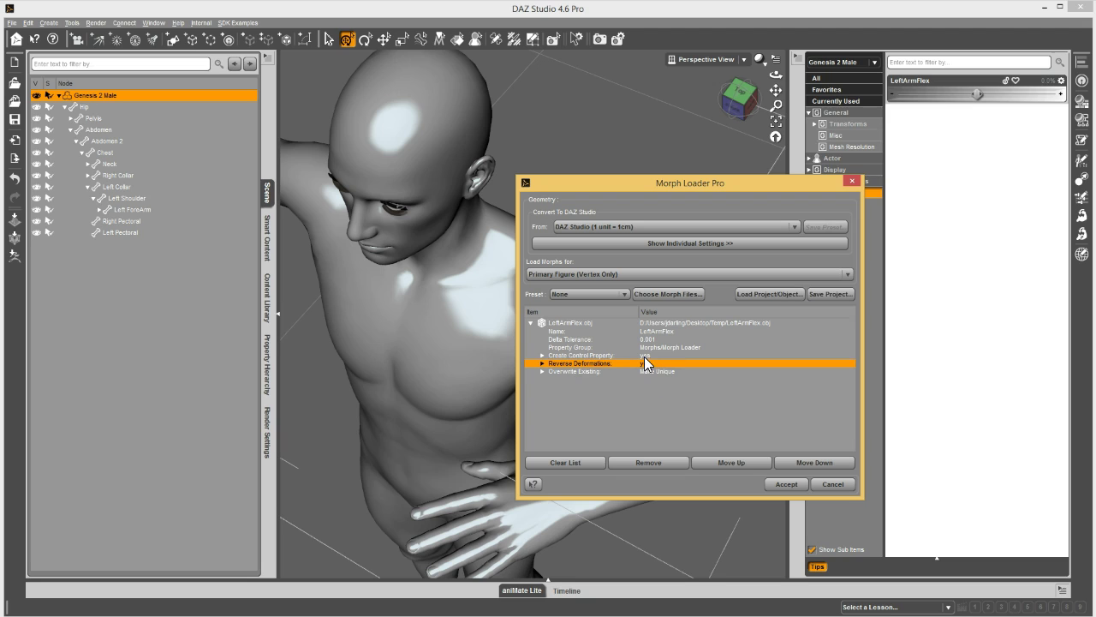
{"action": "left_click", "coordinate": [791, 485]}
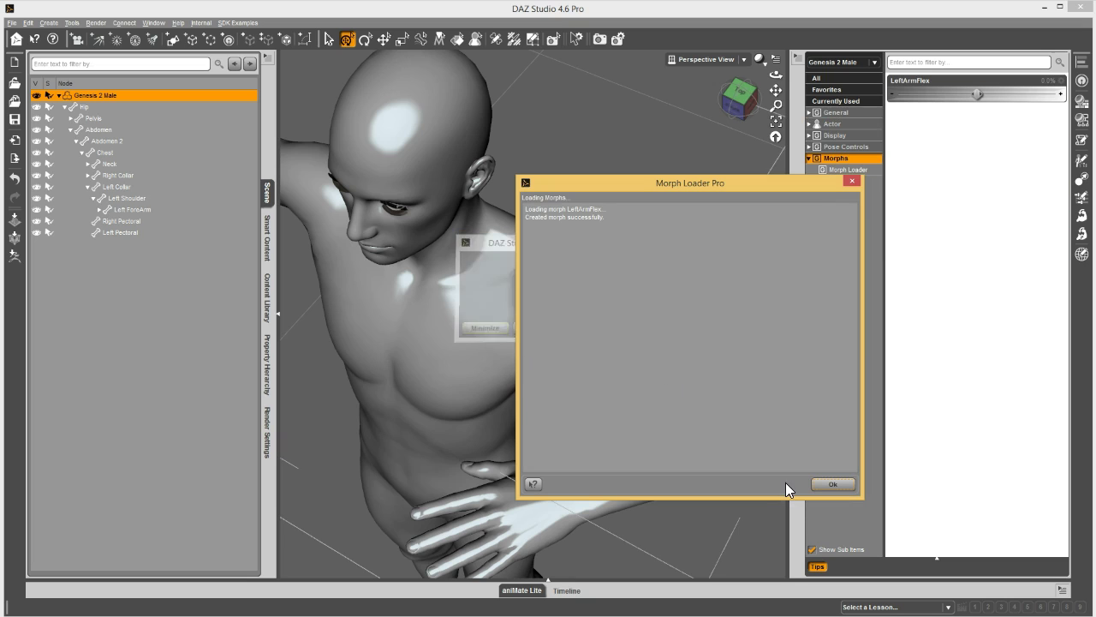
{"action": "left_click", "coordinate": [832, 484]}
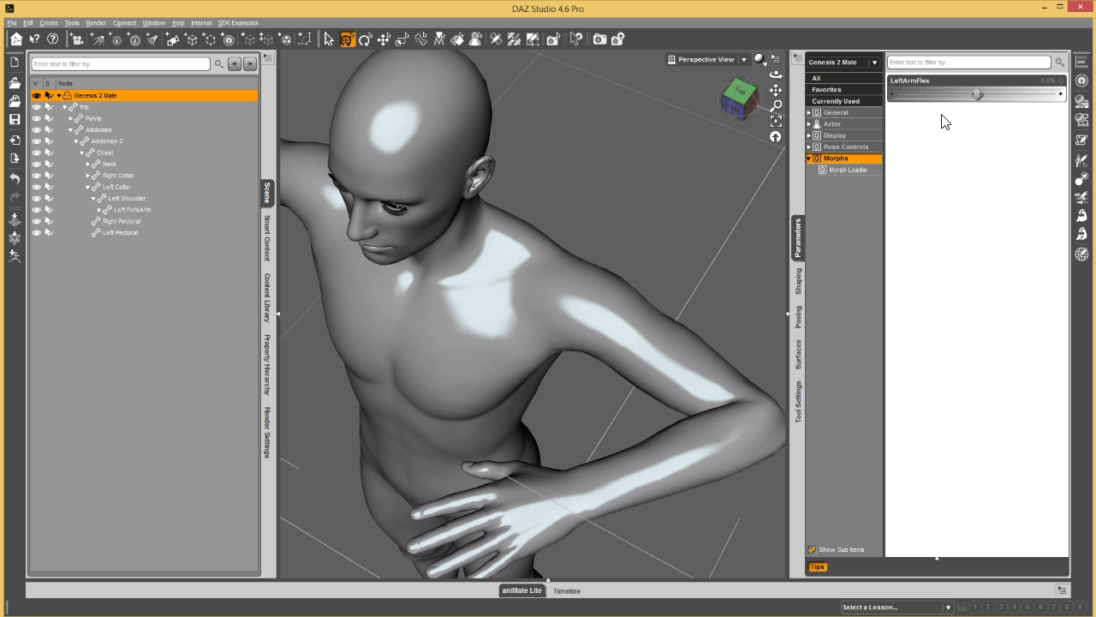
{"action": "left_click_drag", "start_coordinate": [981, 93], "coordinate": [1060, 98]}
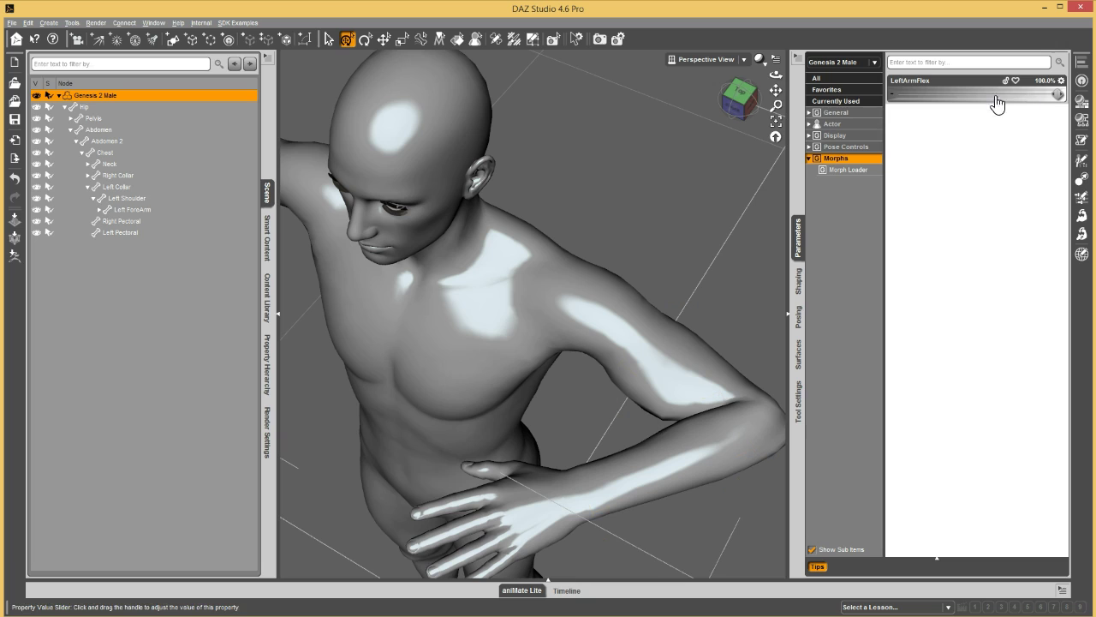
Set the General Resolution Level dropdown back to High Resolution.
{"action": "left_click", "coordinate": [836, 120]}
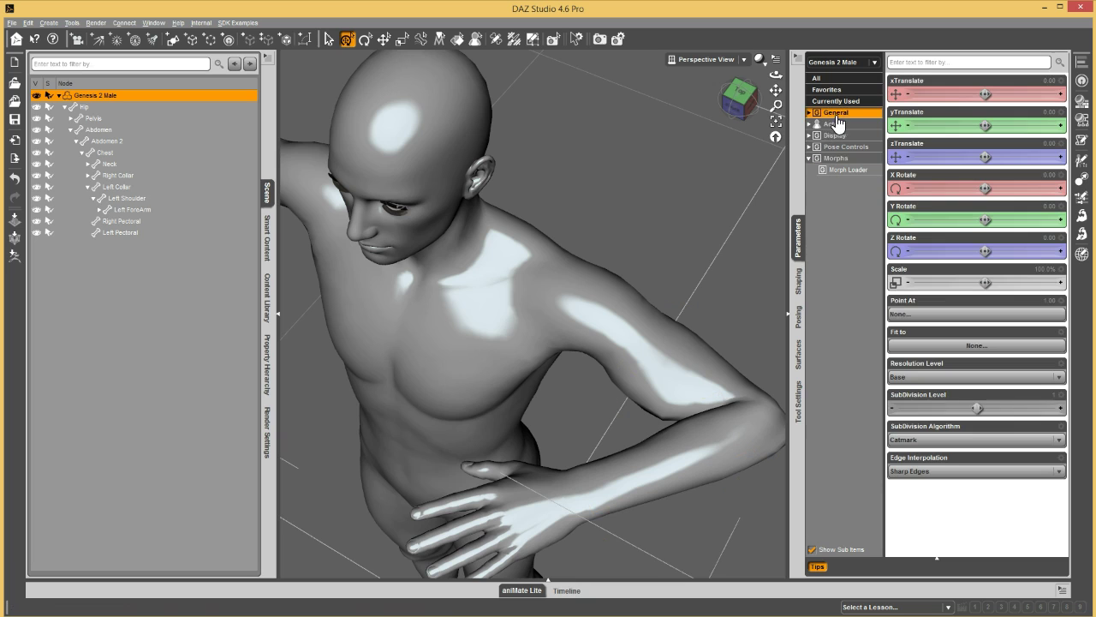
{"action": "left_click", "coordinate": [945, 386]}
{"action": "left_click", "coordinate": [923, 402]}
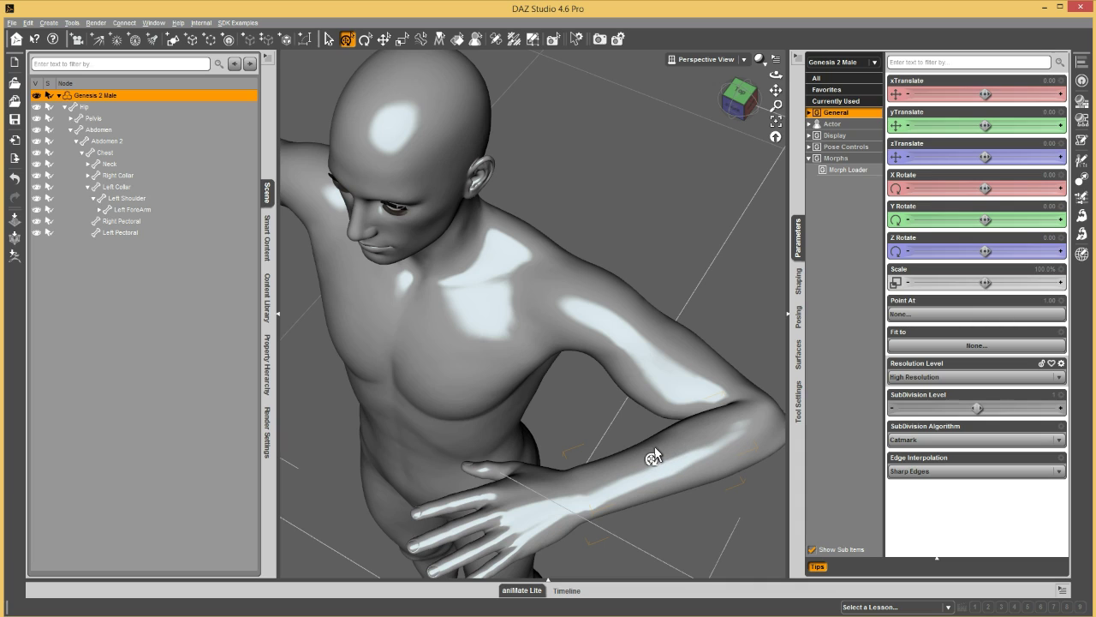
Turn on Parameters Edit Mode and select the Left ForeArm bone.
{"action": "right_click", "coordinate": [868, 229]}
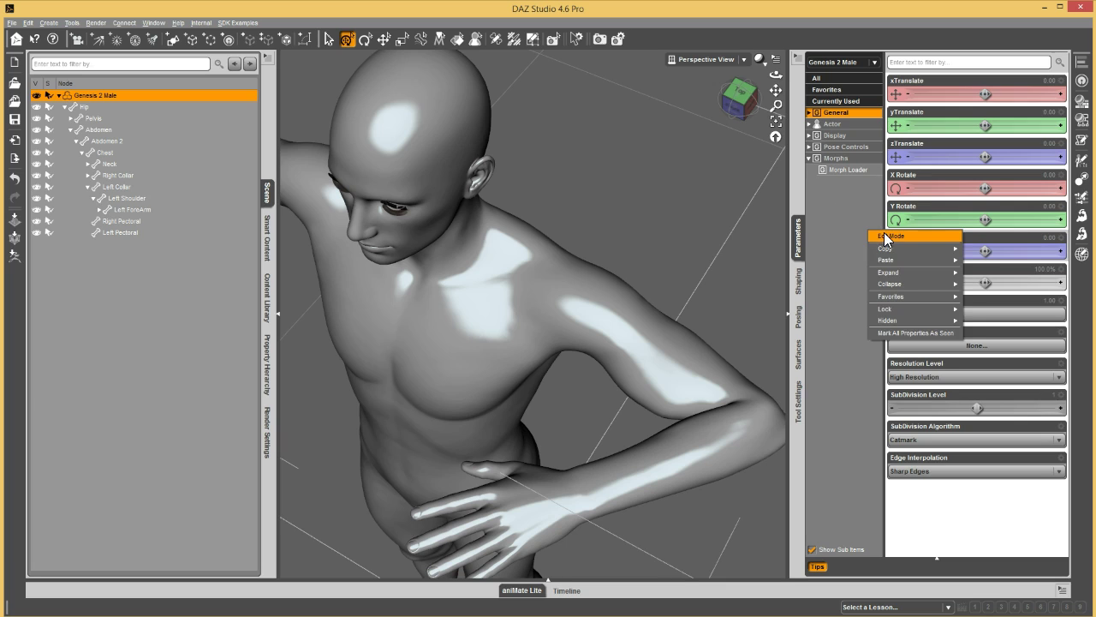
{"action": "left_click", "coordinate": [889, 236]}
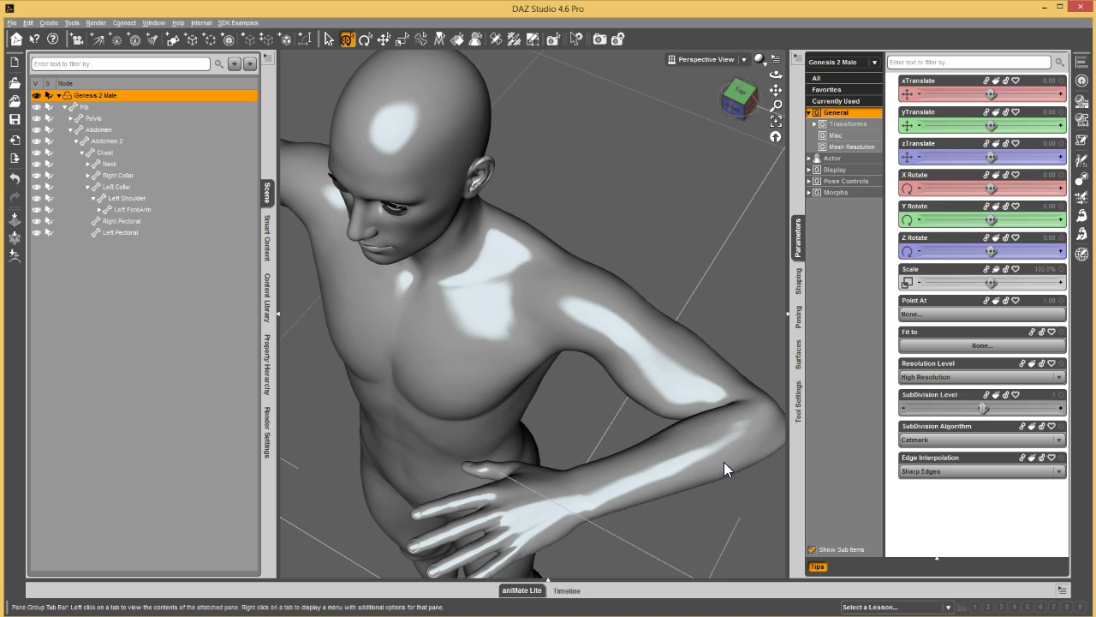
{"action": "left_click", "coordinate": [663, 470]}
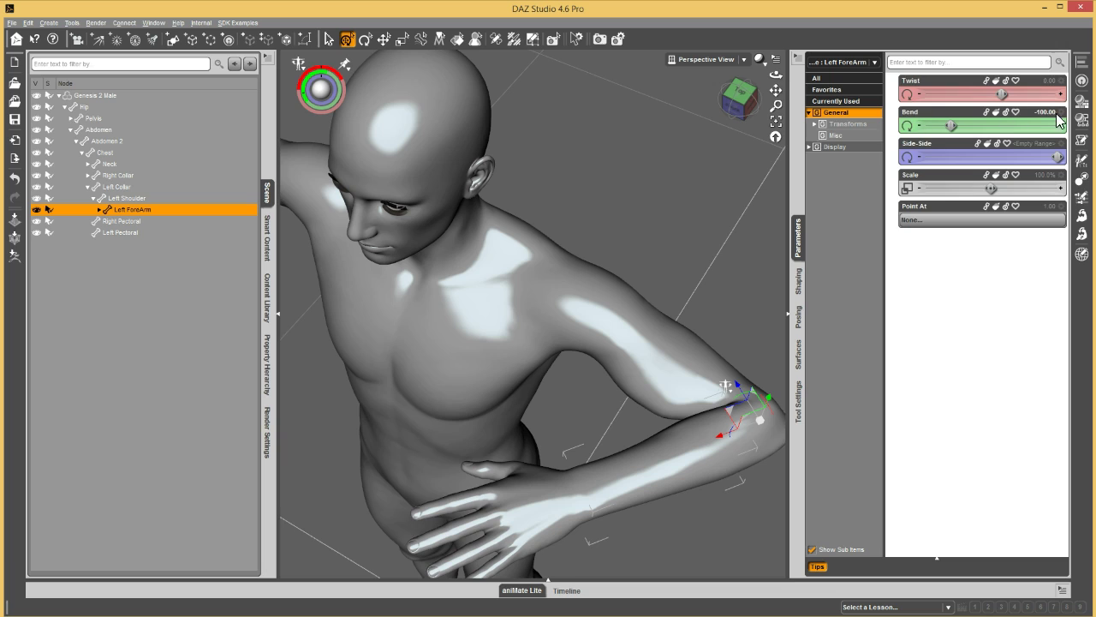
ERC Freeze the forearm's Bend at -100 with default options to drive LeftArmFlex.
{"action": "right_click", "coordinate": [894, 122]}
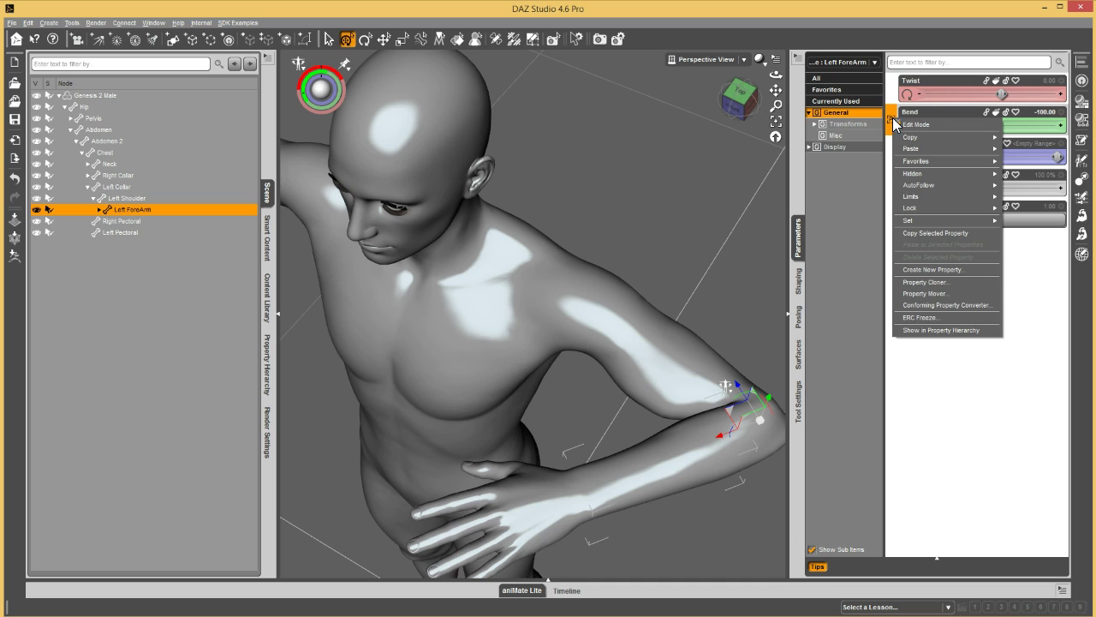
{"action": "left_click", "coordinate": [942, 319]}
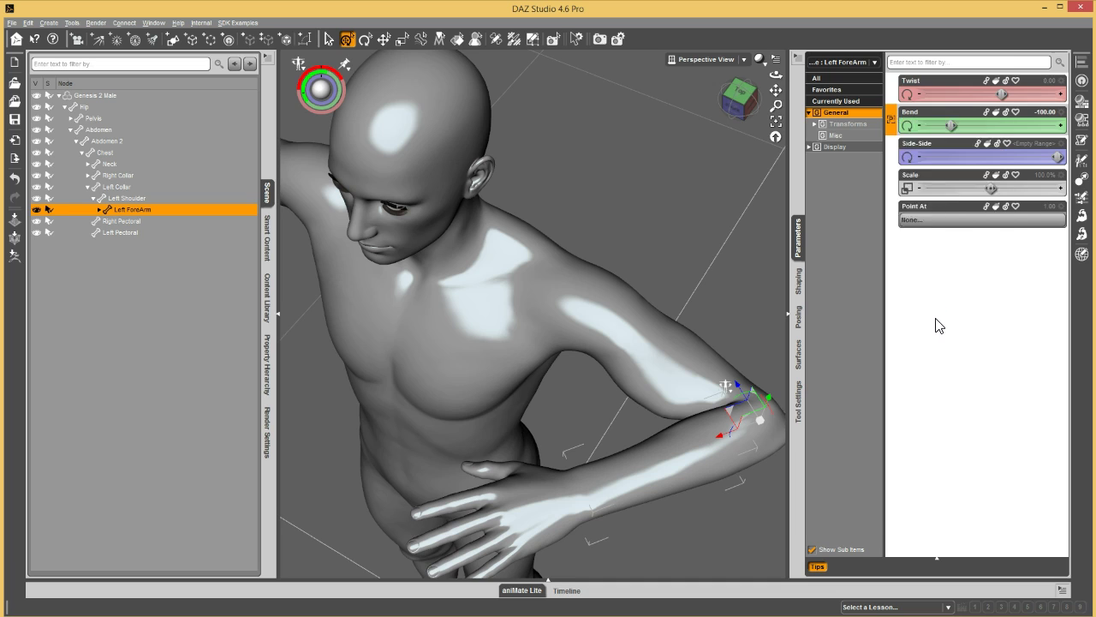
{"action": "left_click_drag", "start_coordinate": [831, 68], "coordinate": [694, 90]}
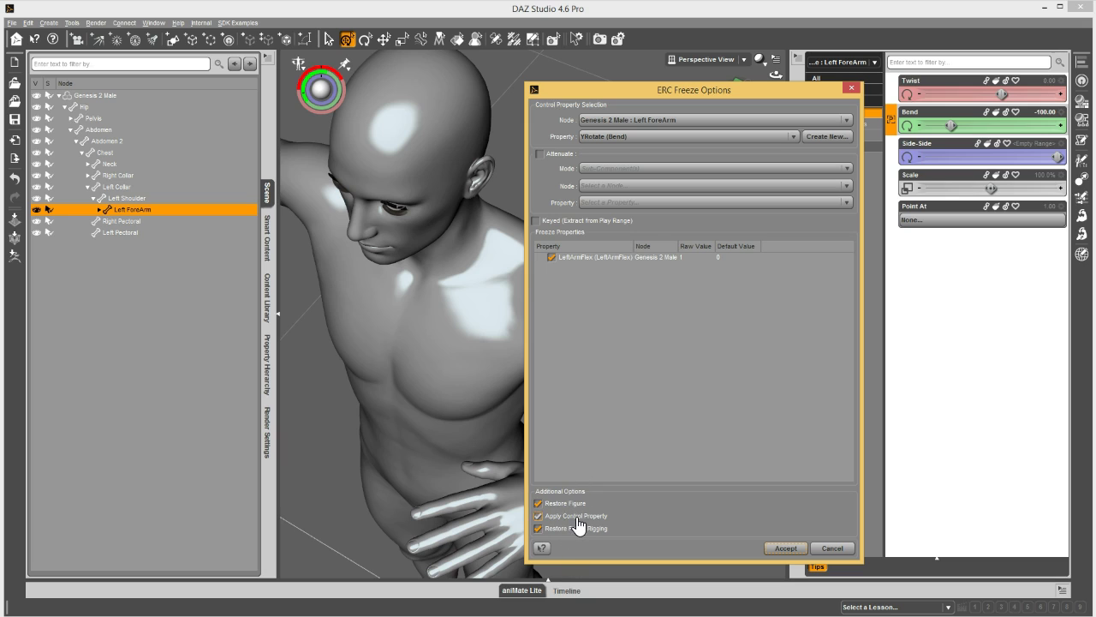
{"action": "left_click", "coordinate": [788, 551]}
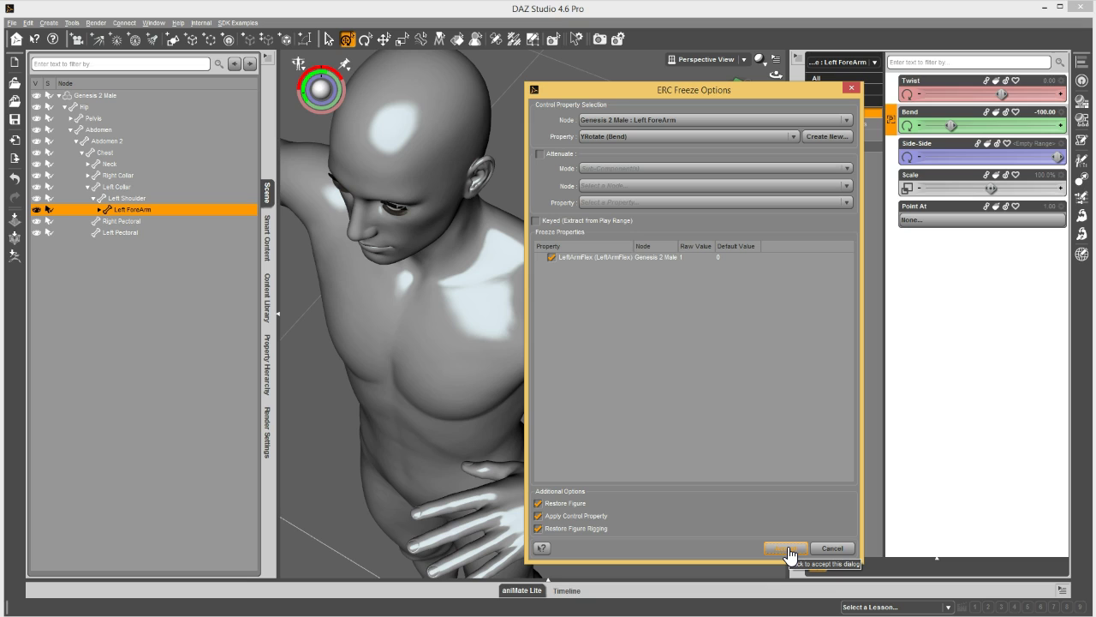
{"action": "left_click", "coordinate": [788, 552]}
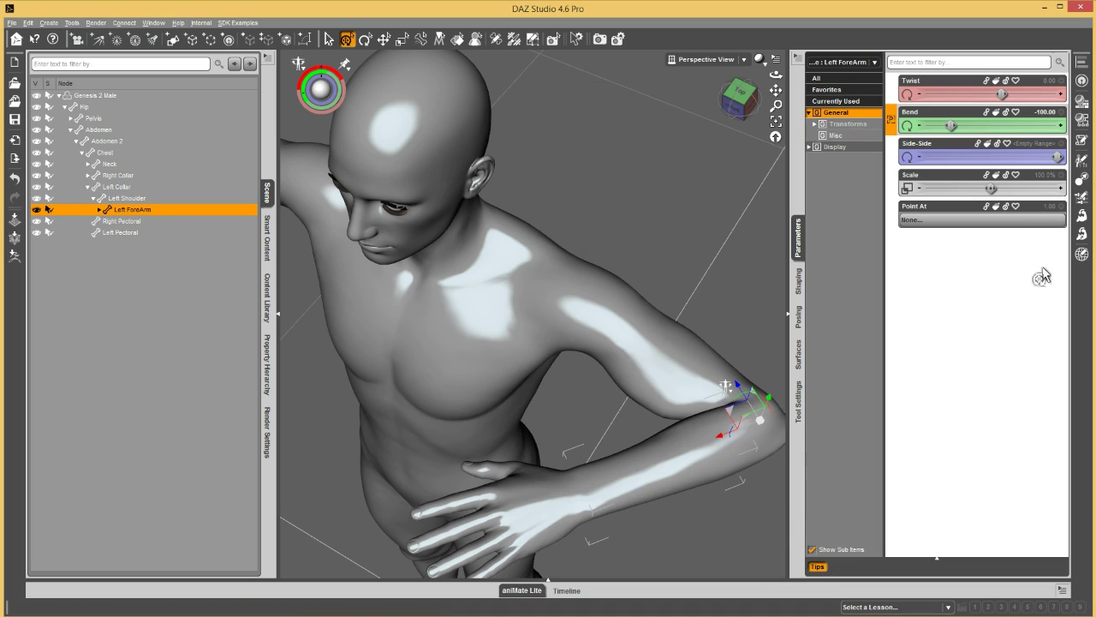
Turn off Edit Mode and drag the forearm Bend to -87.91 to test the flex.
{"action": "right_click", "coordinate": [850, 196]}
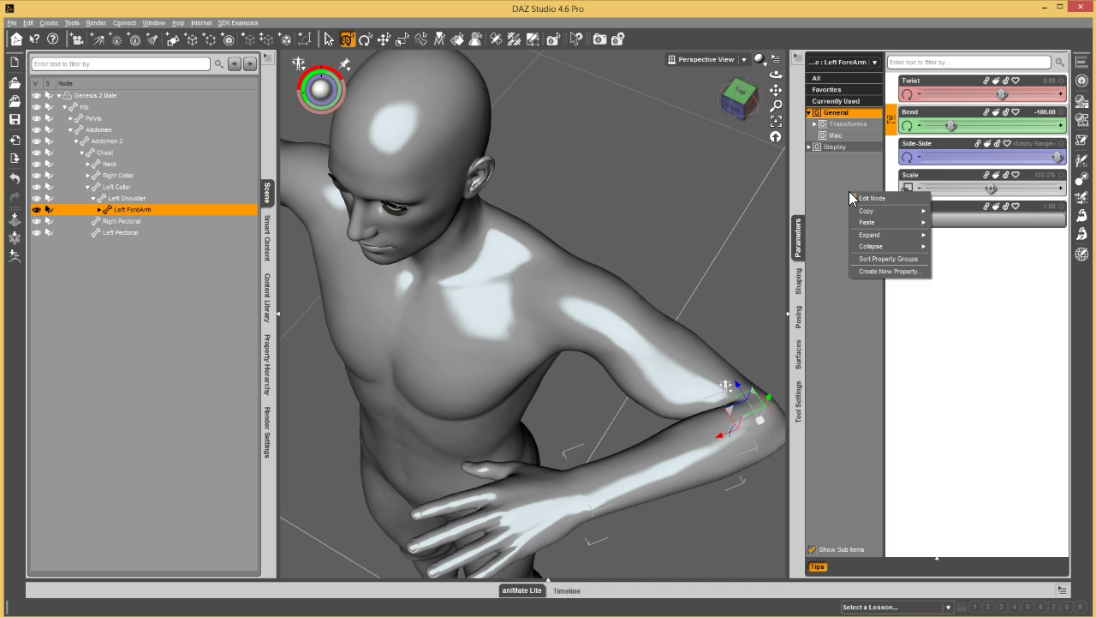
{"action": "left_click", "coordinate": [872, 199]}
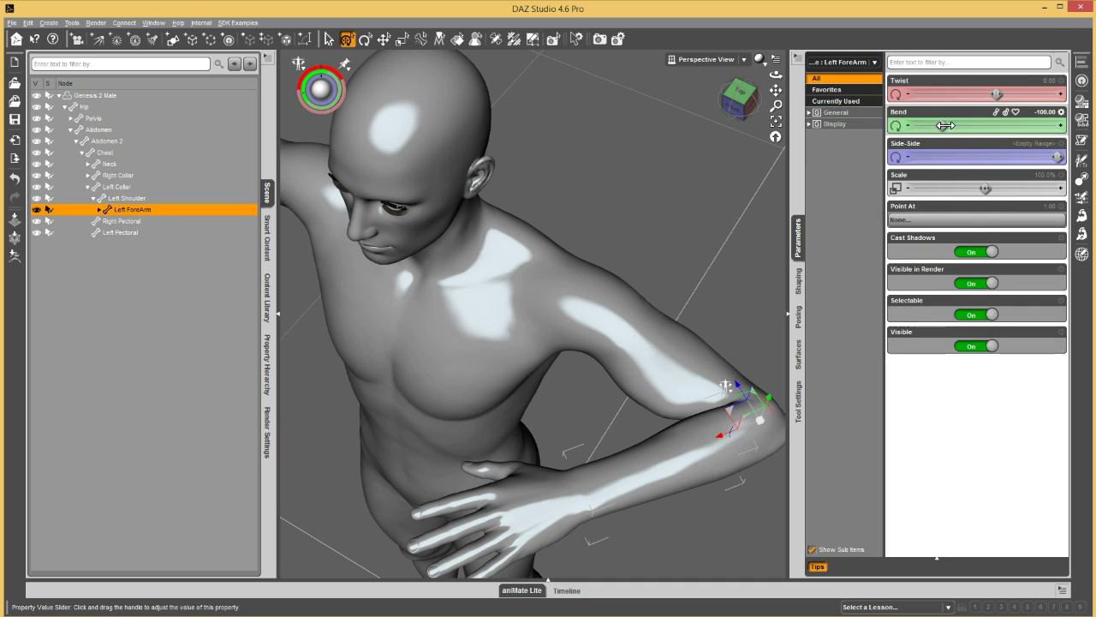
{"action": "mouse_move", "coordinate": [944, 125]}
{"action": "left_mouse_down"}
{"action": "mouse_move", "coordinate": [1004, 125]}
{"action": "mouse_move", "coordinate": [928, 127]}
{"action": "mouse_move", "coordinate": [1009, 129]}
{"action": "mouse_move", "coordinate": [1017, 143]}
{"action": "mouse_move", "coordinate": [1007, 140]}
{"action": "mouse_move", "coordinate": [1027, 141]}
{"action": "mouse_move", "coordinate": [1038, 125]}
{"action": "mouse_move", "coordinate": [925, 127]}
{"action": "mouse_move", "coordinate": [1011, 125]}
{"action": "mouse_move", "coordinate": [953, 125]}
{"action": "left_mouse_up"}
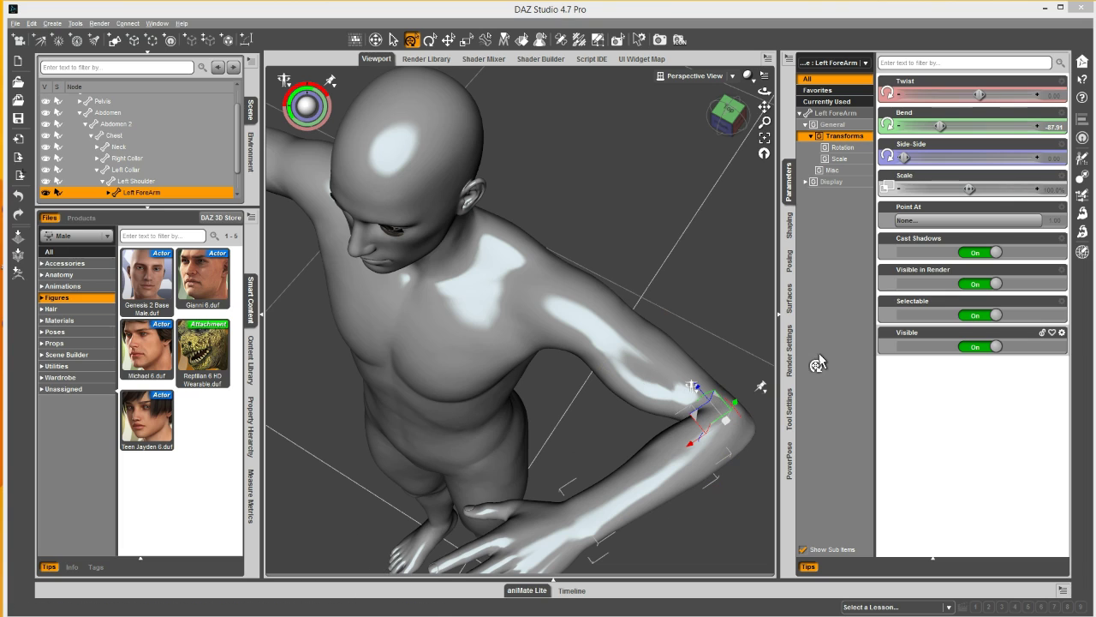
Select Genesis 2 Male and show its Actor > Morph Sculpt parameter group.
{"action": "left_click", "coordinate": [760, 386]}
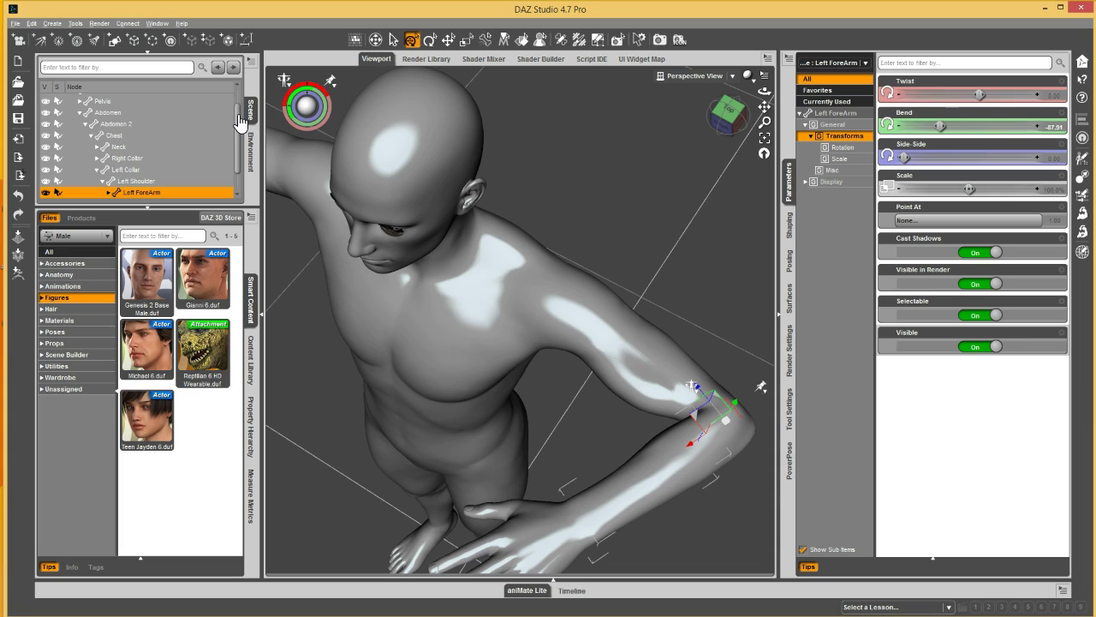
{"action": "scroll", "coordinate": [241, 104], "scroll_direction": "up", "scroll_amount": 1}
{"action": "left_click", "coordinate": [104, 99]}
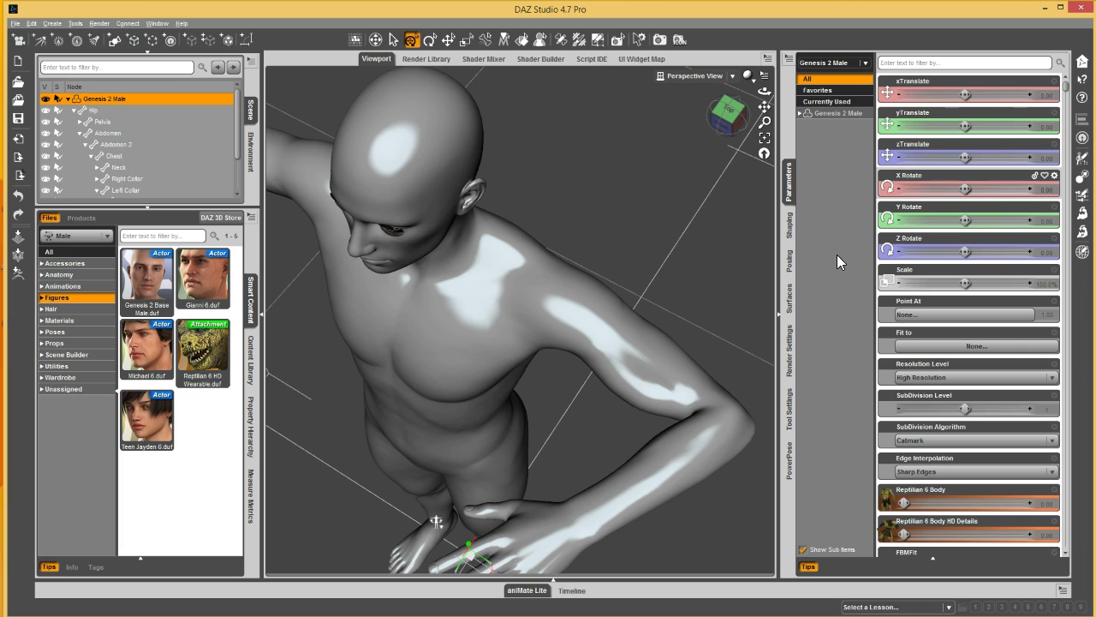
{"action": "left_click", "coordinate": [824, 113]}
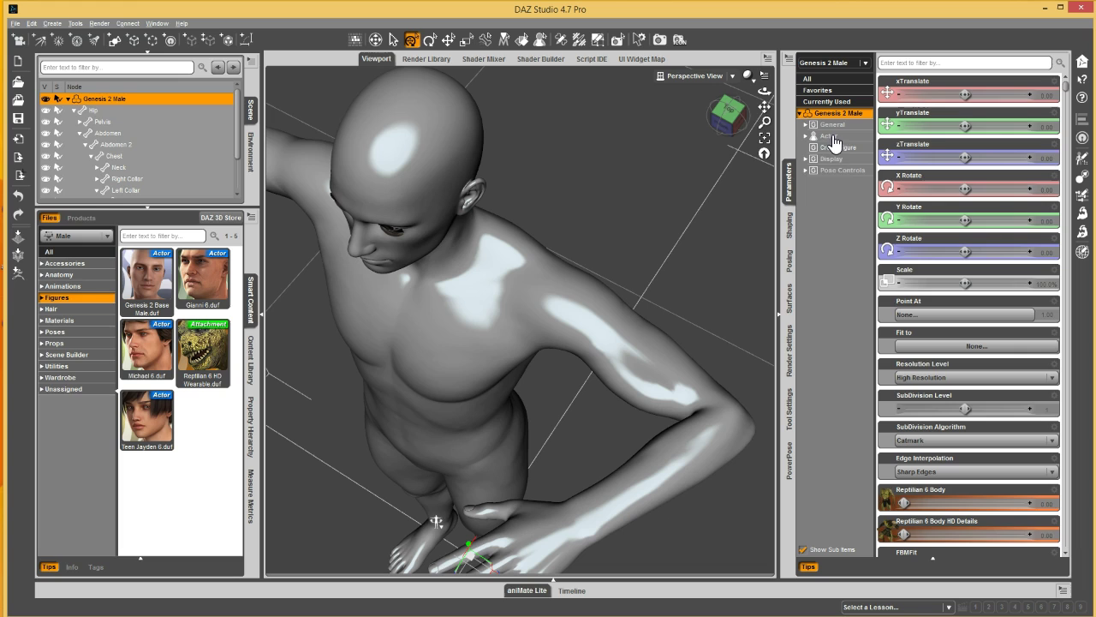
{"action": "left_click", "coordinate": [827, 137]}
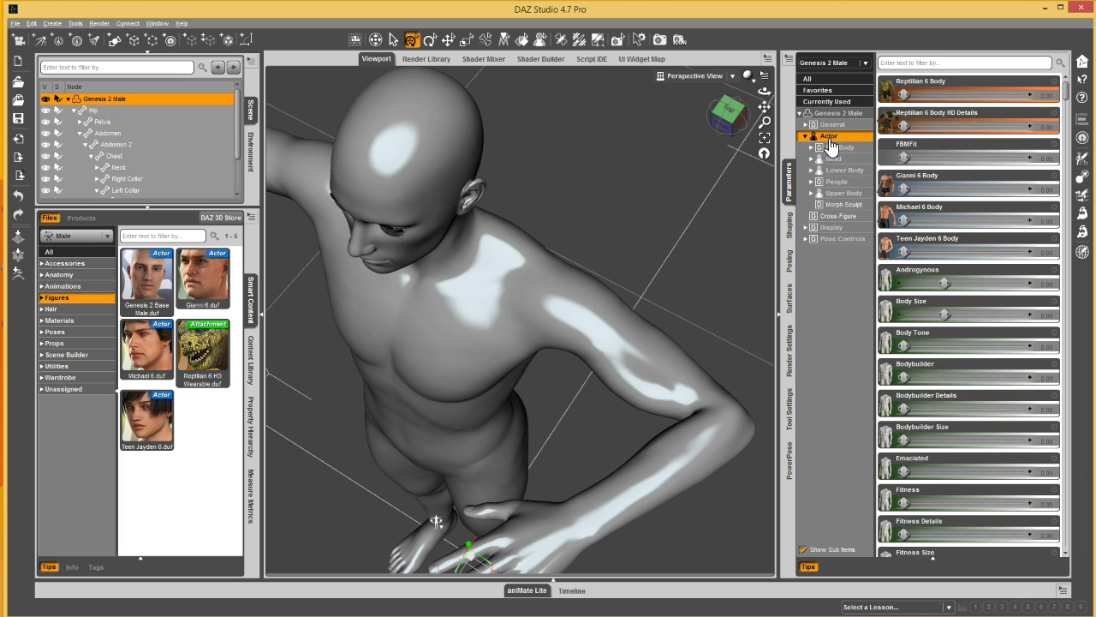
{"action": "left_click", "coordinate": [845, 207]}
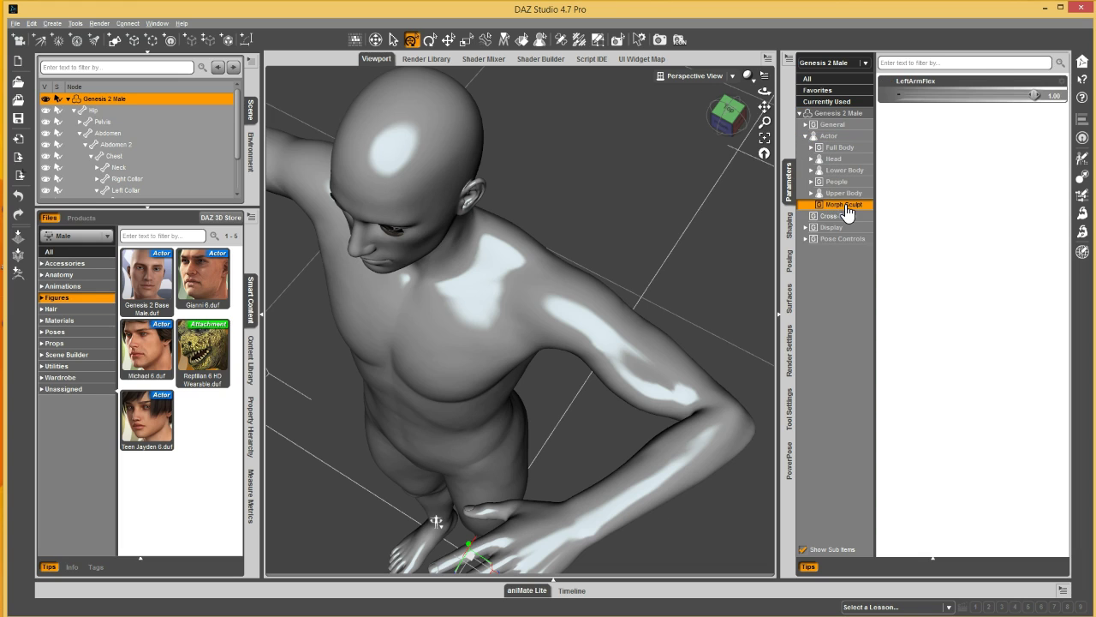
Enable Edit Mode and show LeftArmFlex in the Property Hierarchy.
{"action": "right_click", "coordinate": [906, 113]}
{"action": "left_click", "coordinate": [920, 123]}
{"action": "left_click", "coordinate": [881, 89]}
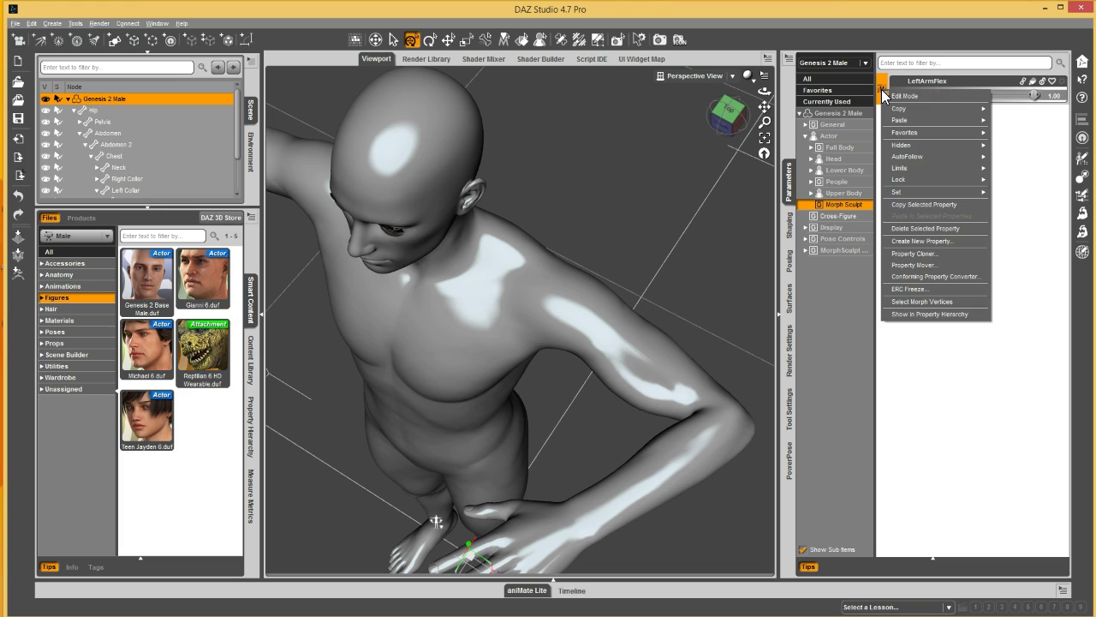
{"action": "left_click", "coordinate": [925, 314]}
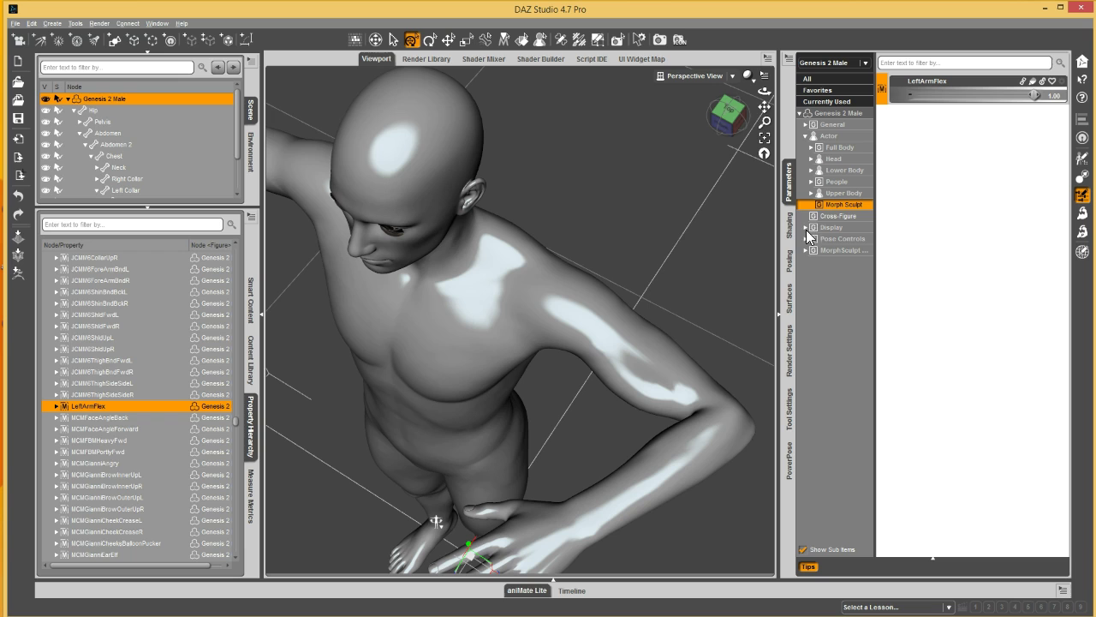
Expand LeftArmFlex's controllers and select its 2nd Stage (Multiply/Divide).
{"action": "left_click", "coordinate": [56, 406]}
{"action": "left_click", "coordinate": [68, 463]}
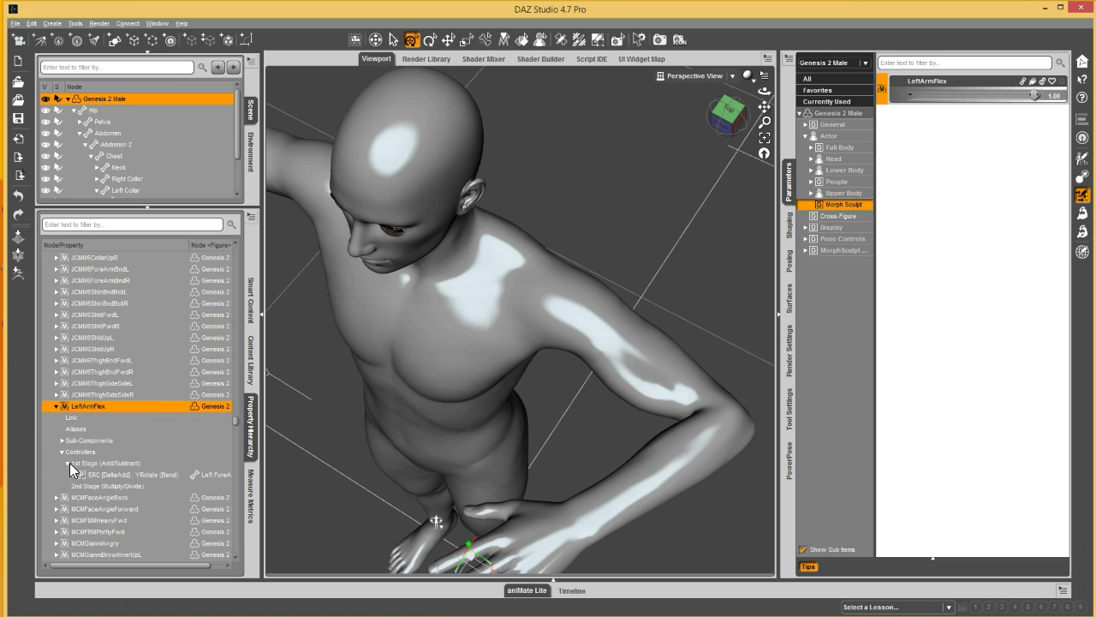
{"action": "left_click", "coordinate": [123, 487]}
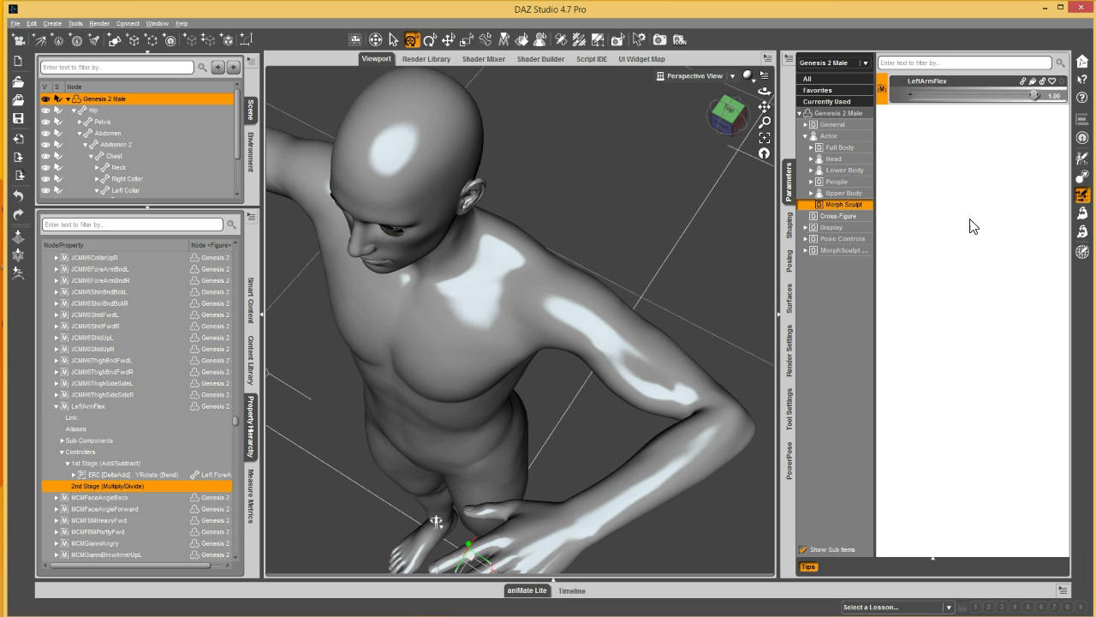
Drag Gianni 6 Body from Full Body onto the 2nd Stage and dial it to 1.00.
{"action": "left_click", "coordinate": [837, 149]}
{"action": "left_click", "coordinate": [837, 155]}
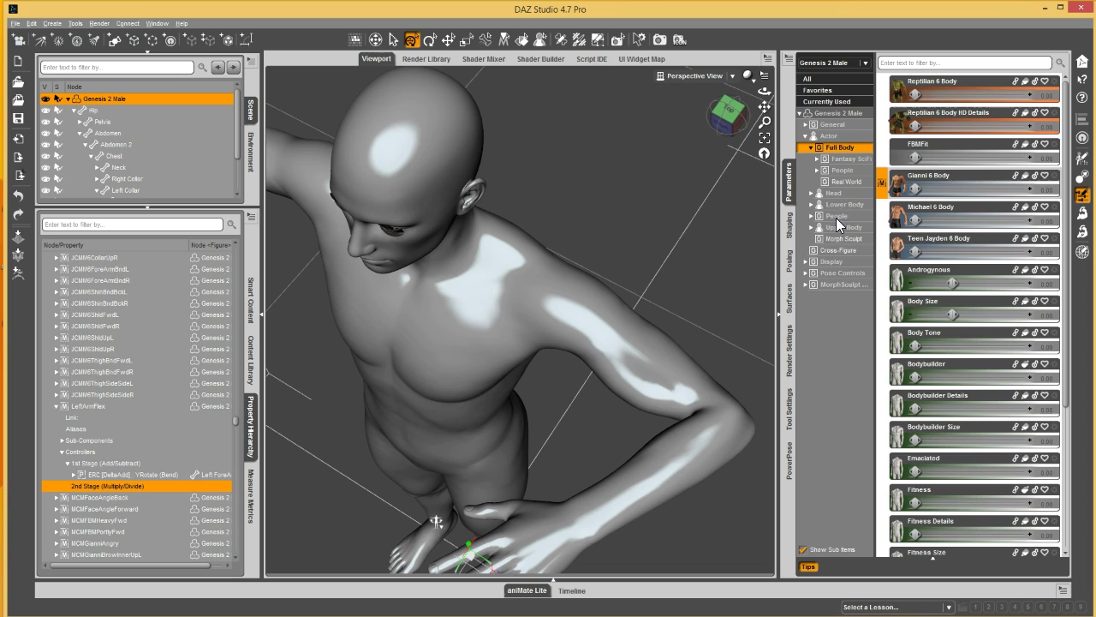
{"action": "left_click_drag", "start_coordinate": [899, 182], "coordinate": [100, 486]}
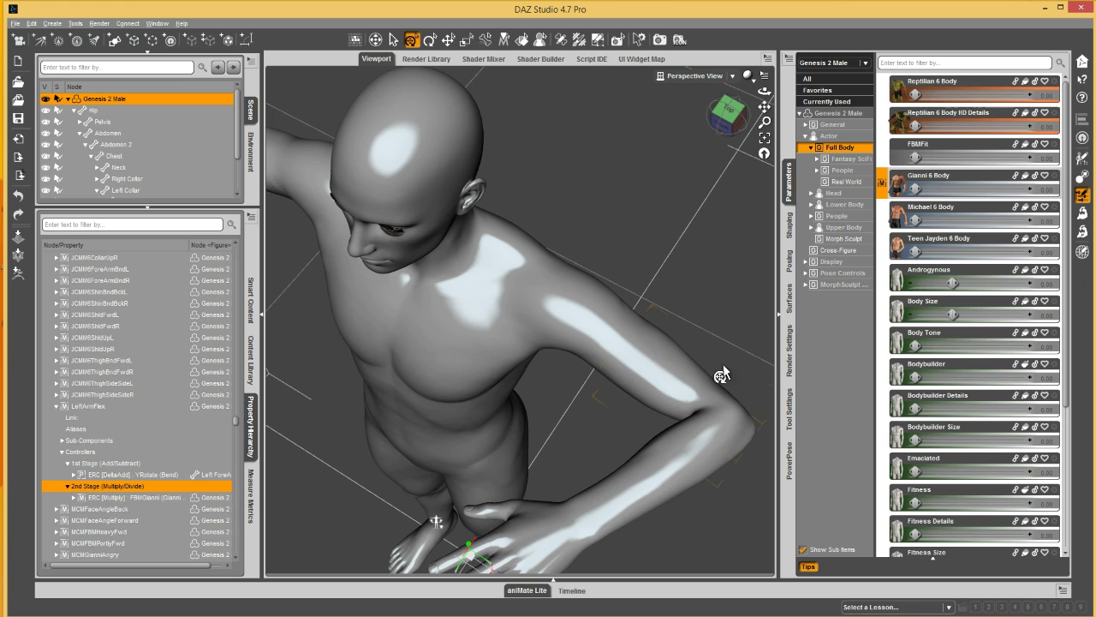
{"action": "left_click_drag", "start_coordinate": [958, 190], "coordinate": [1033, 199]}
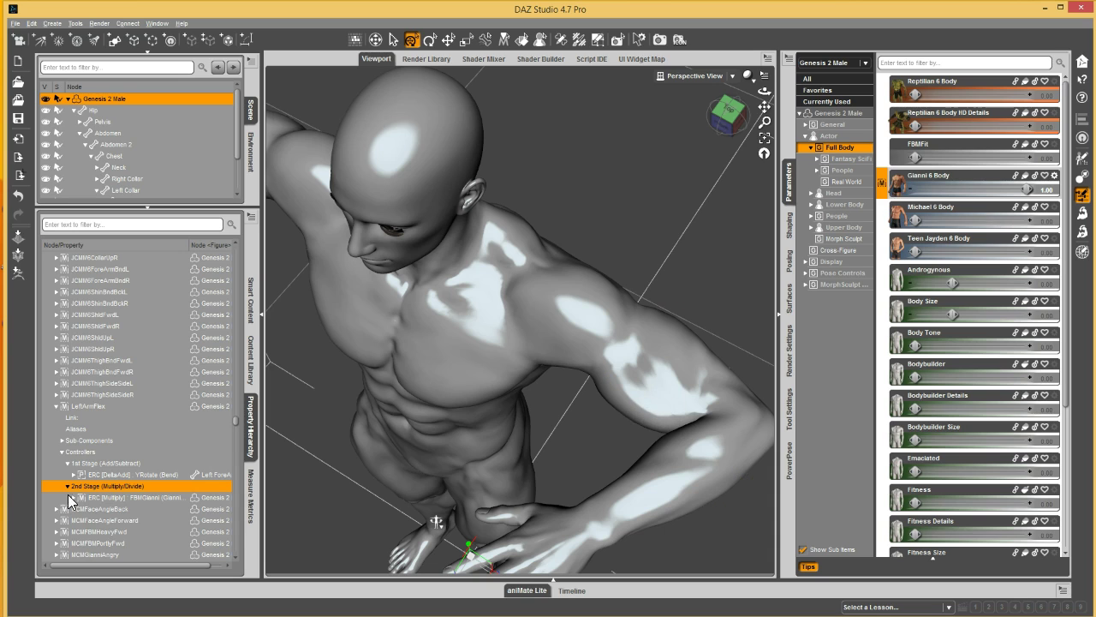
Remove the ERC [Multiply] FBMGianni controller from LeftArmFlex's 2nd Stage.
{"action": "right_click", "coordinate": [108, 500]}
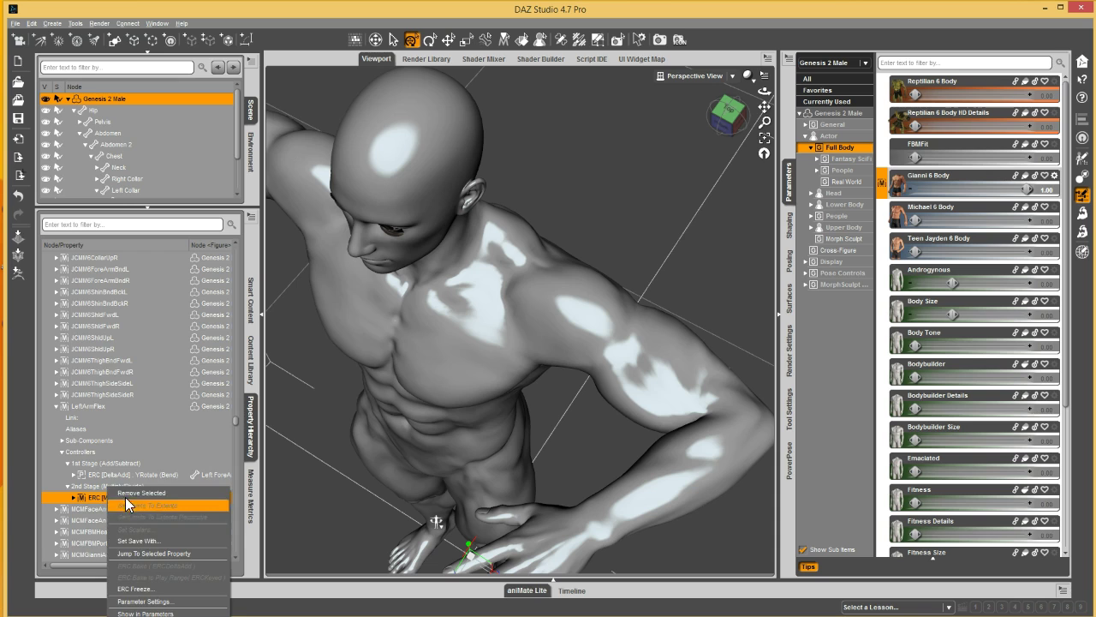
{"action": "left_click", "coordinate": [128, 495]}
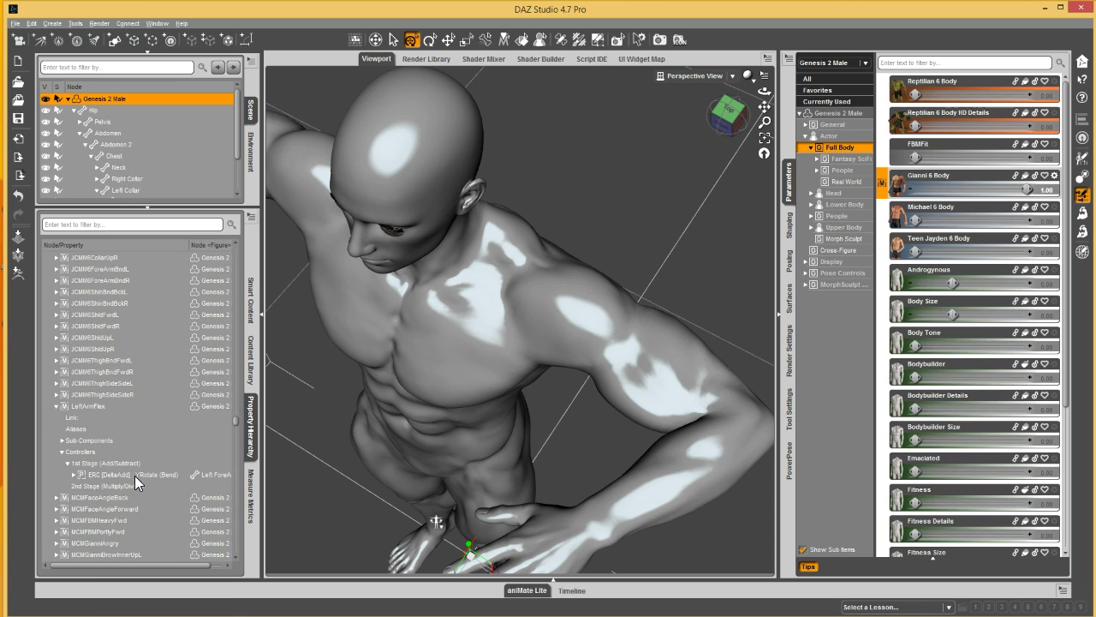
{"action": "double_click", "coordinate": [91, 406]}
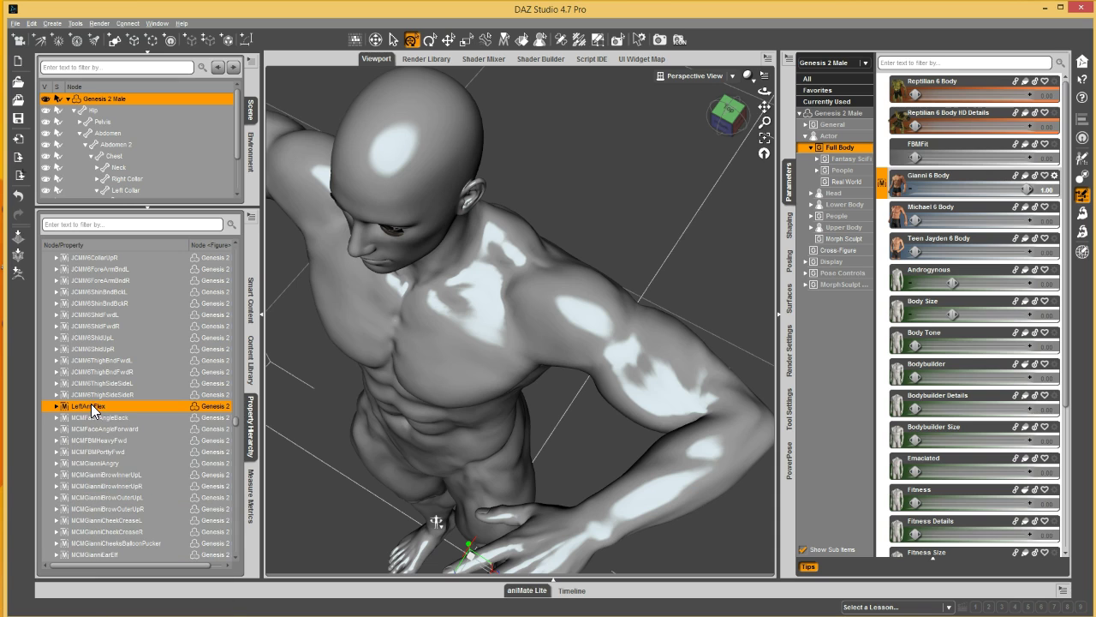
Show Gianni 6 Body in the Property Hierarchy and expand its Sub-Components down to the 2nd Stage.
{"action": "right_click", "coordinate": [884, 187]}
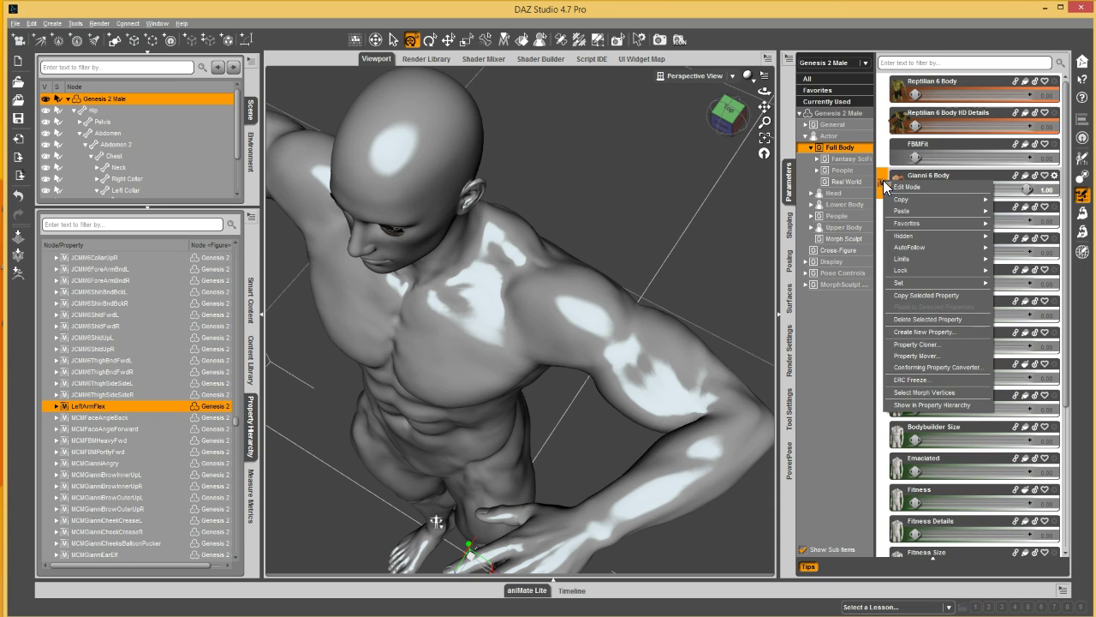
{"action": "left_click", "coordinate": [933, 405]}
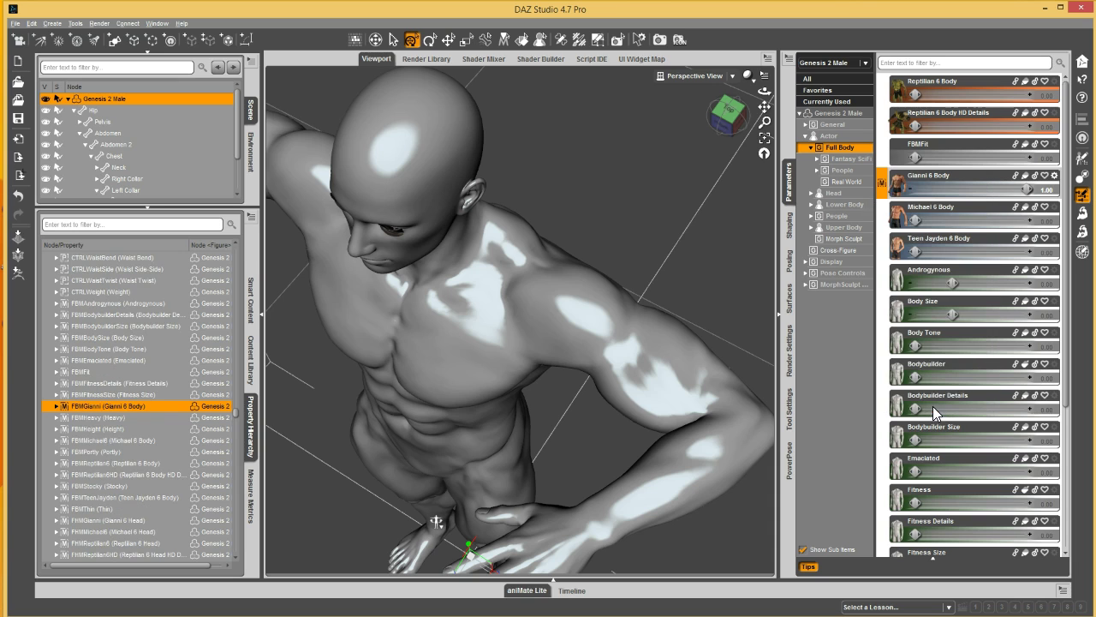
{"action": "left_click", "coordinate": [56, 406]}
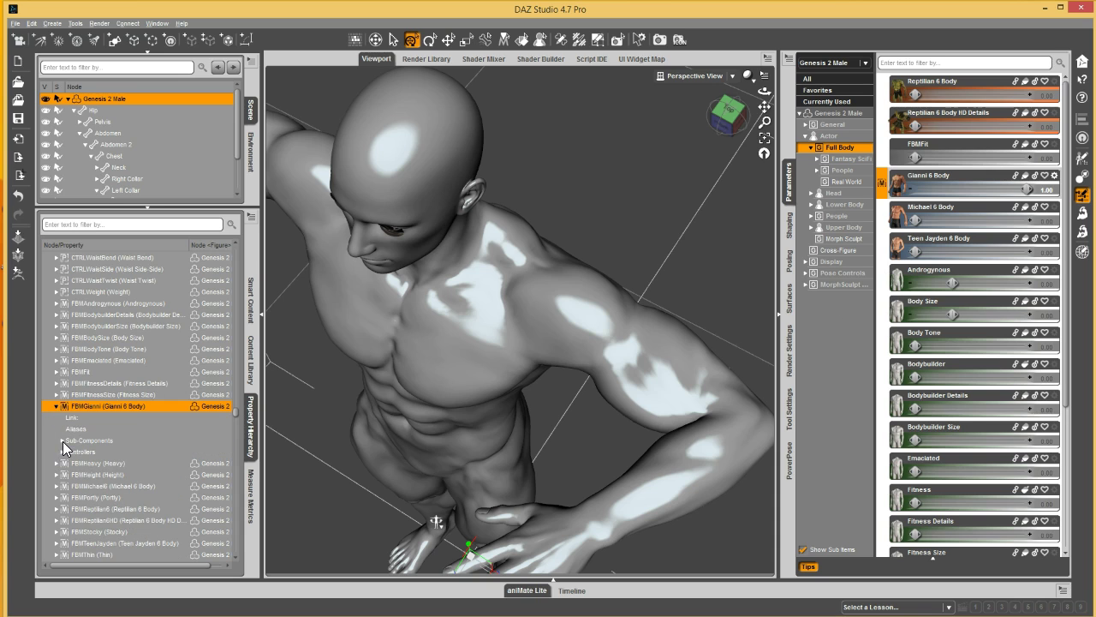
{"action": "left_click", "coordinate": [62, 440]}
{"action": "left_click", "coordinate": [68, 451]}
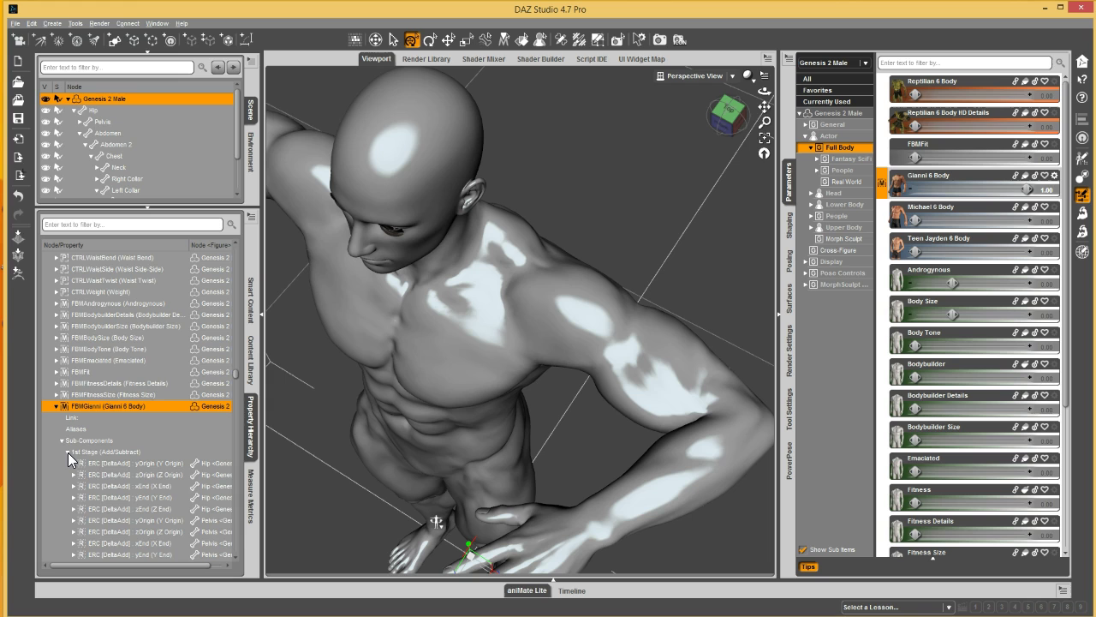
{"action": "scroll", "coordinate": [182, 420], "scroll_direction": "down", "scroll_amount": 2}
{"action": "scroll", "coordinate": [183, 425], "scroll_direction": "down", "scroll_amount": 1}
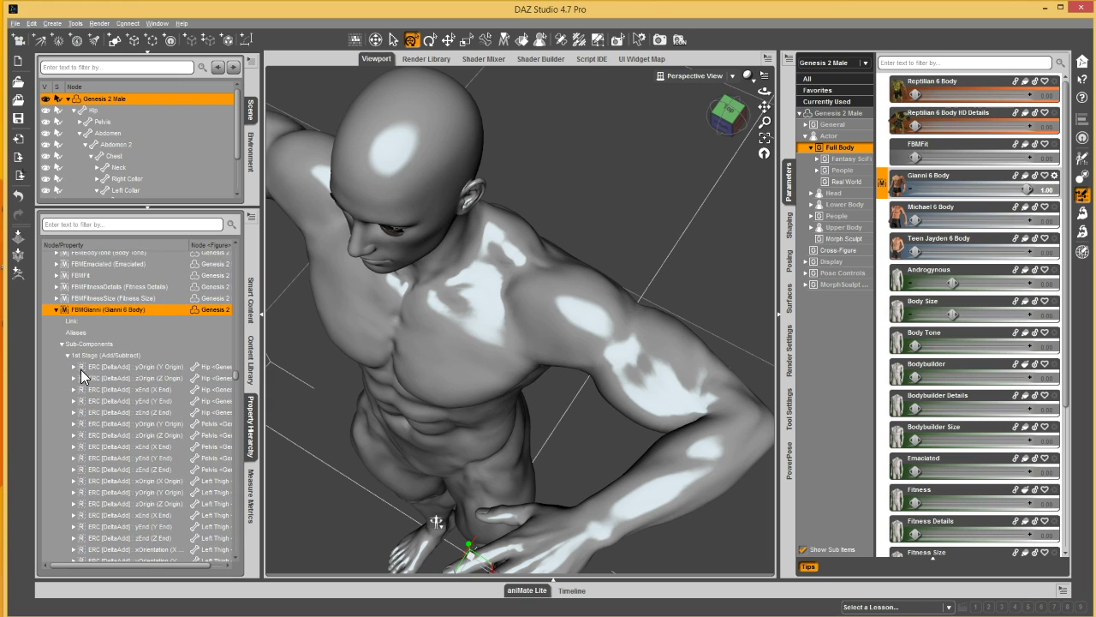
{"action": "left_click", "coordinate": [67, 354]}
{"action": "left_click", "coordinate": [68, 365]}
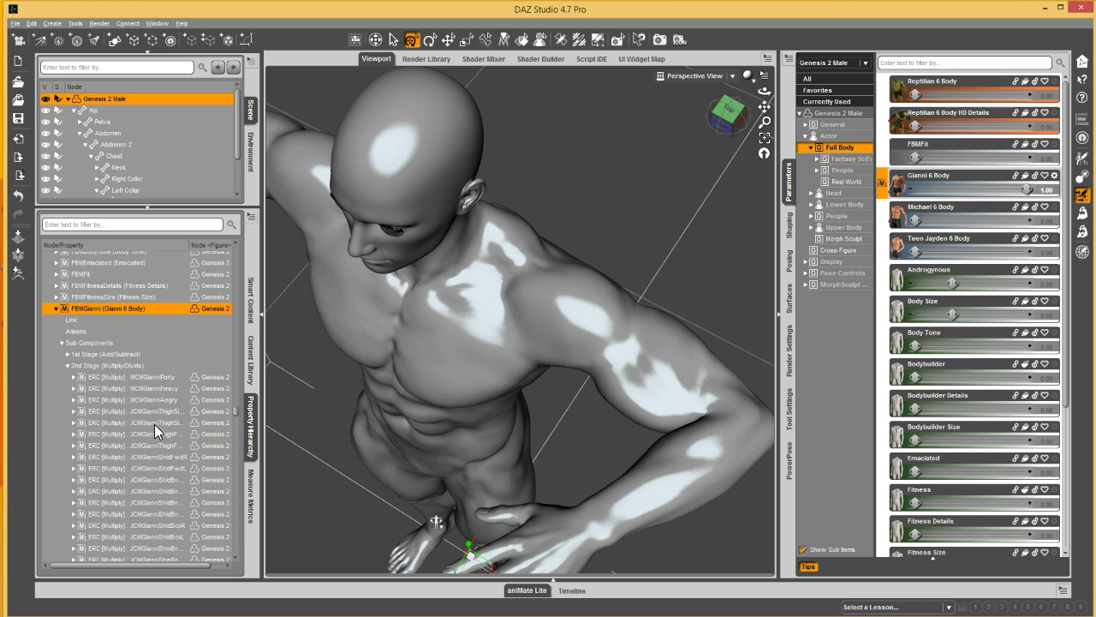
{"action": "scroll", "coordinate": [173, 477], "scroll_direction": "down", "scroll_amount": 4}
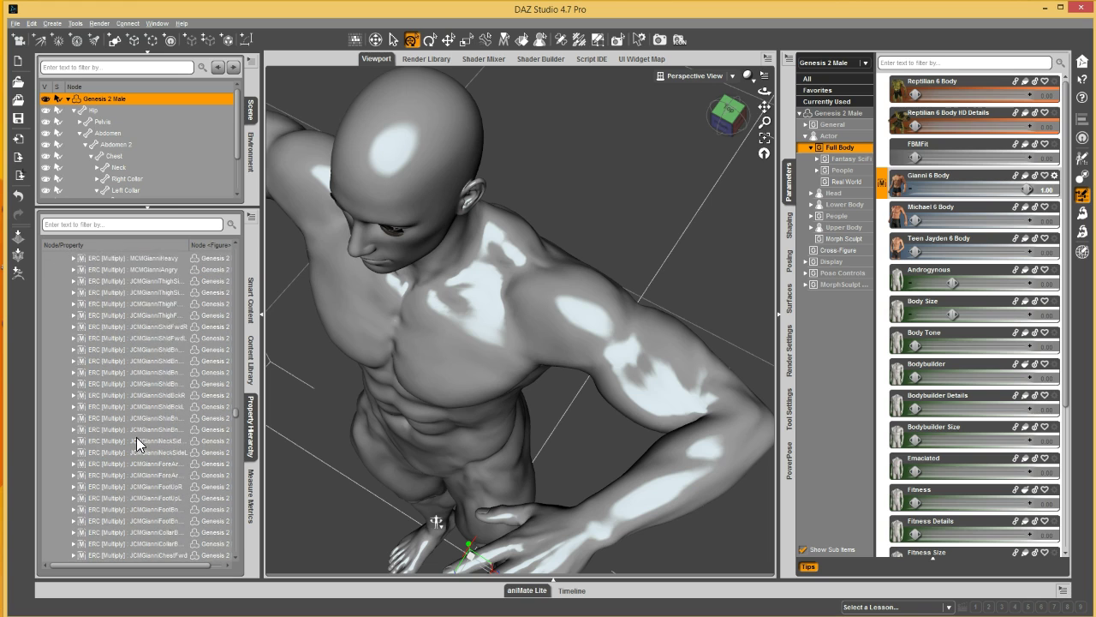
{"action": "scroll", "coordinate": [136, 437], "scroll_direction": "up", "scroll_amount": 3}
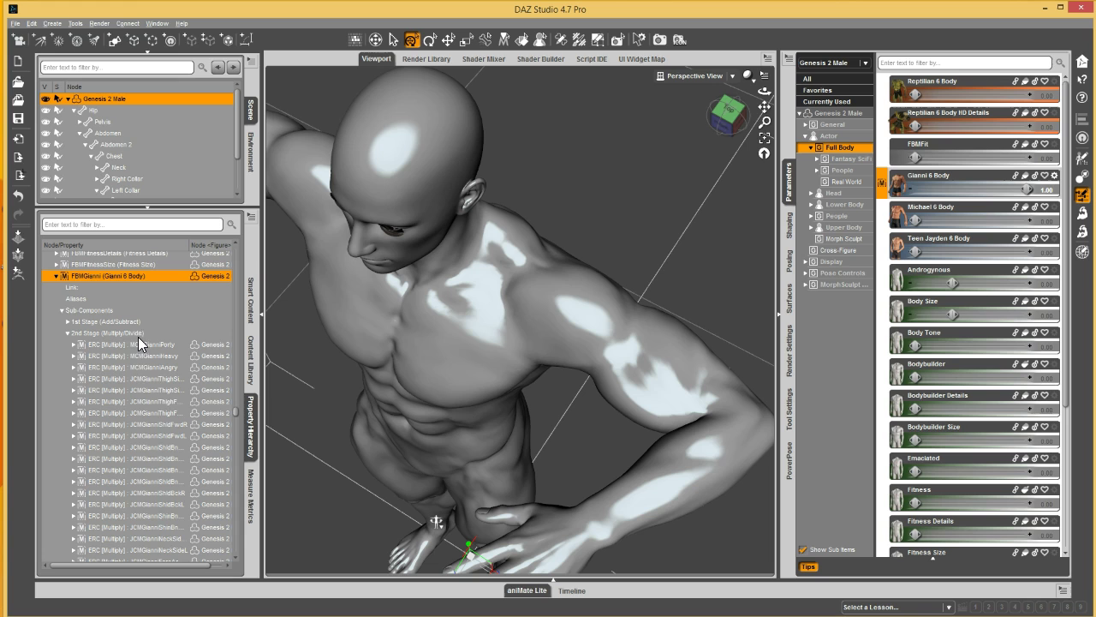
Show the Morph Sculpt parameters and drag a slider there.
{"action": "left_click", "coordinate": [841, 239]}
{"action": "left_click_drag", "start_coordinate": [892, 94], "coordinate": [1074, 95]}
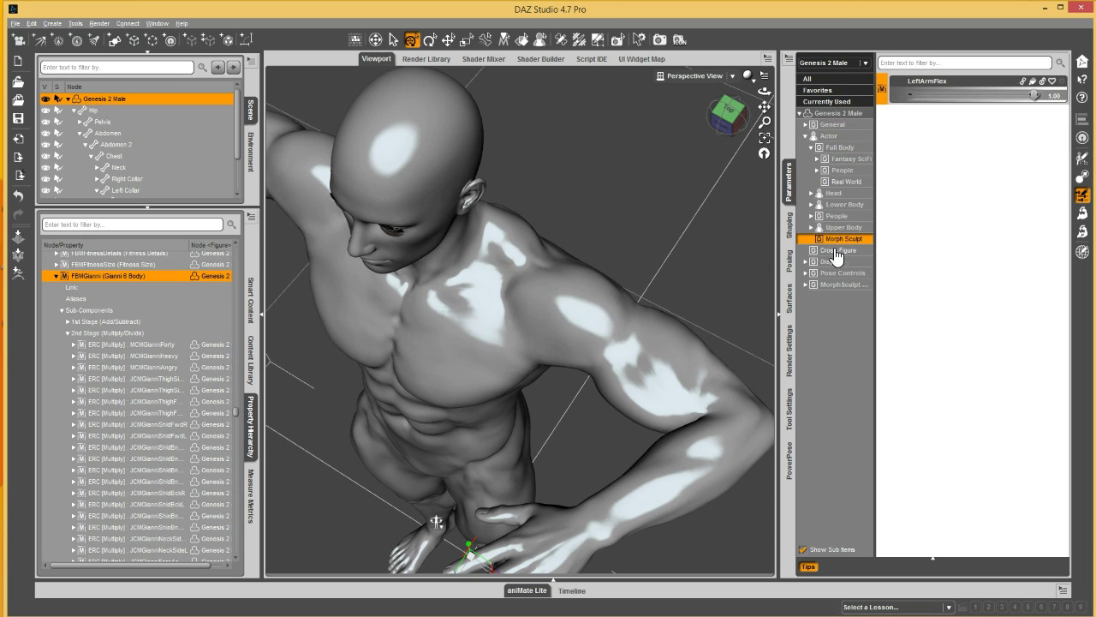
Zero Gianni 6 Body, link LeftArmFlex under FBMGianni, then raise Gianni 6 Body to 0.25.
{"action": "left_click", "coordinate": [839, 102]}
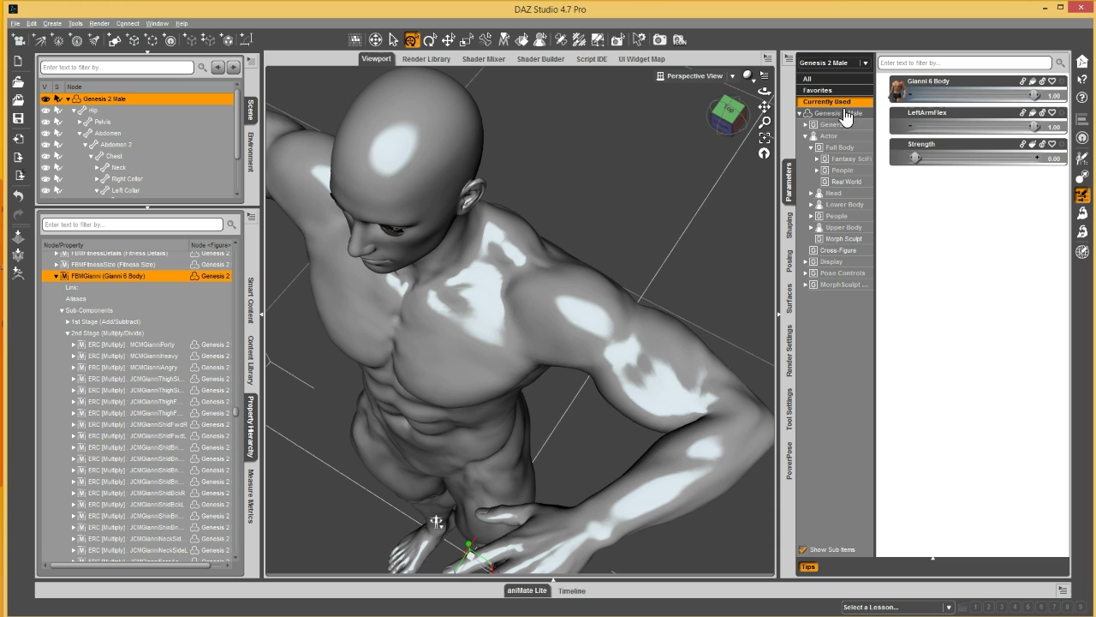
{"action": "left_click_drag", "start_coordinate": [1002, 100], "coordinate": [913, 97]}
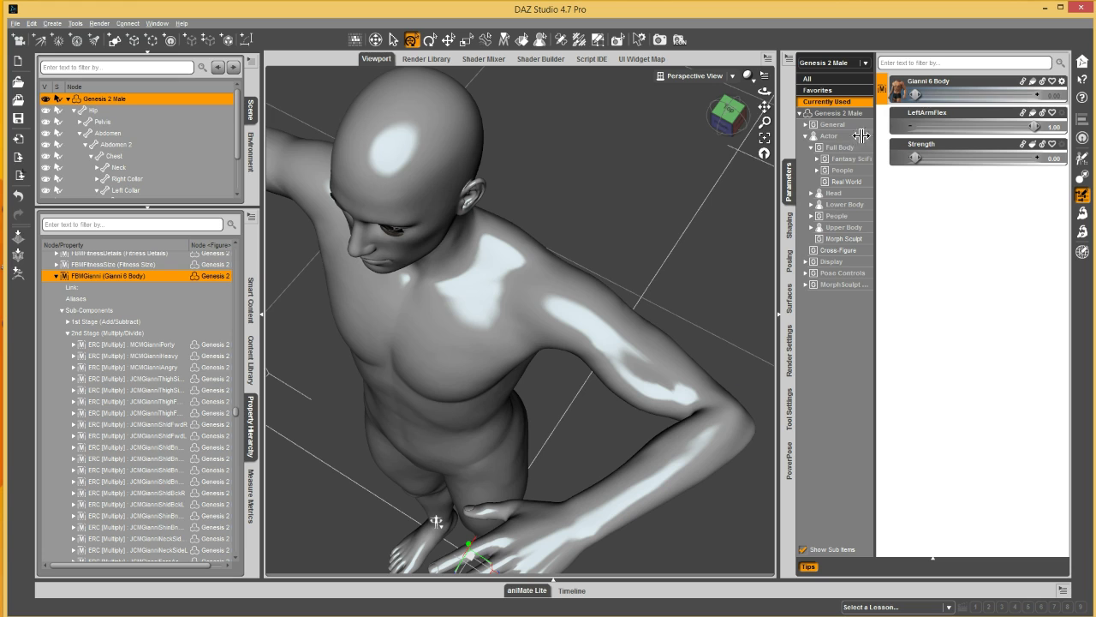
{"action": "left_click", "coordinate": [883, 121]}
{"action": "left_click_drag", "start_coordinate": [511, 252], "coordinate": [123, 333]}
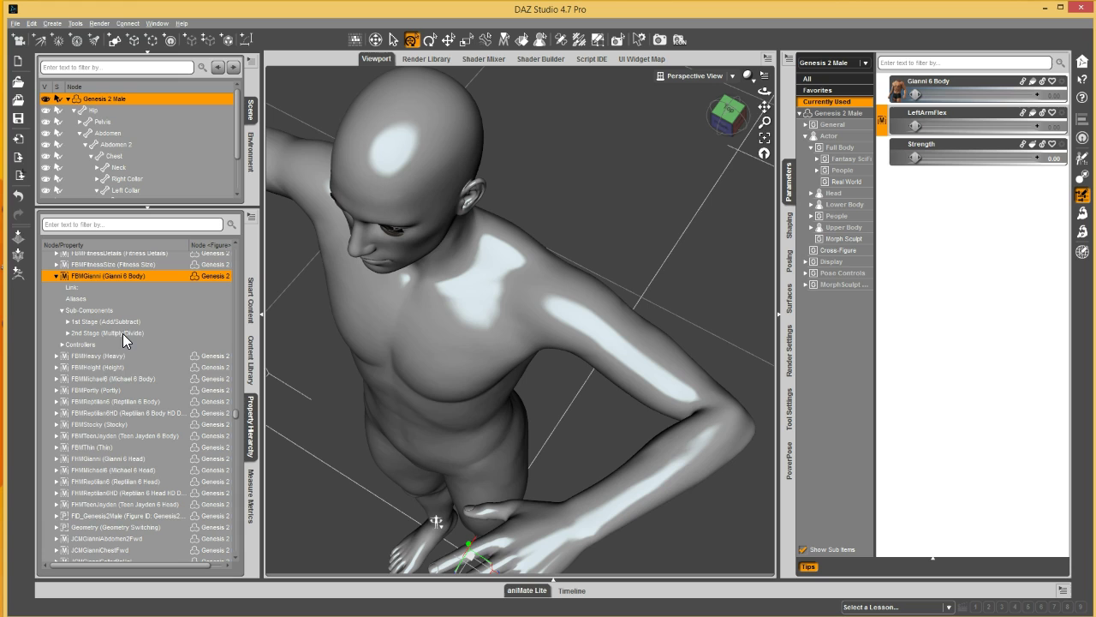
{"action": "left_click_drag", "start_coordinate": [916, 95], "coordinate": [945, 100]}
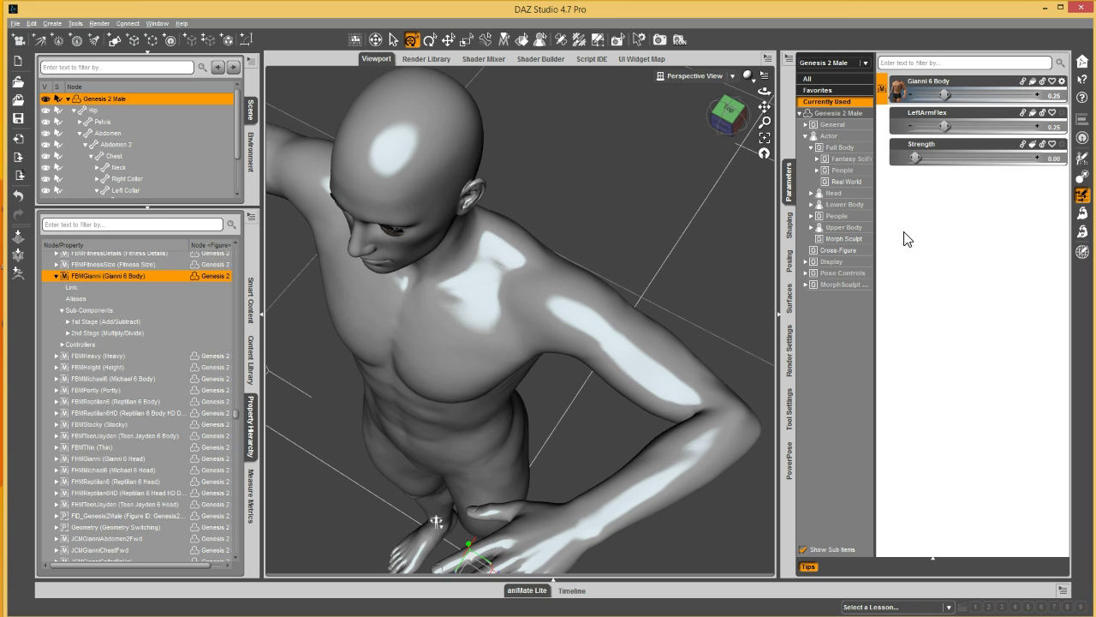
{"action": "left_click", "coordinate": [889, 160], "text": "shift"}
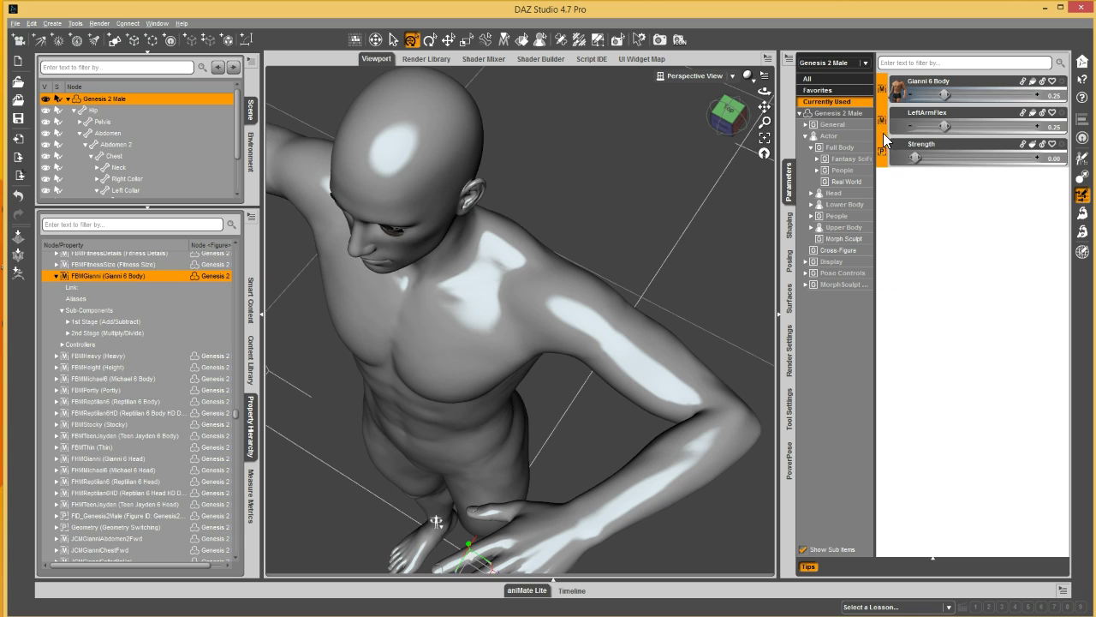